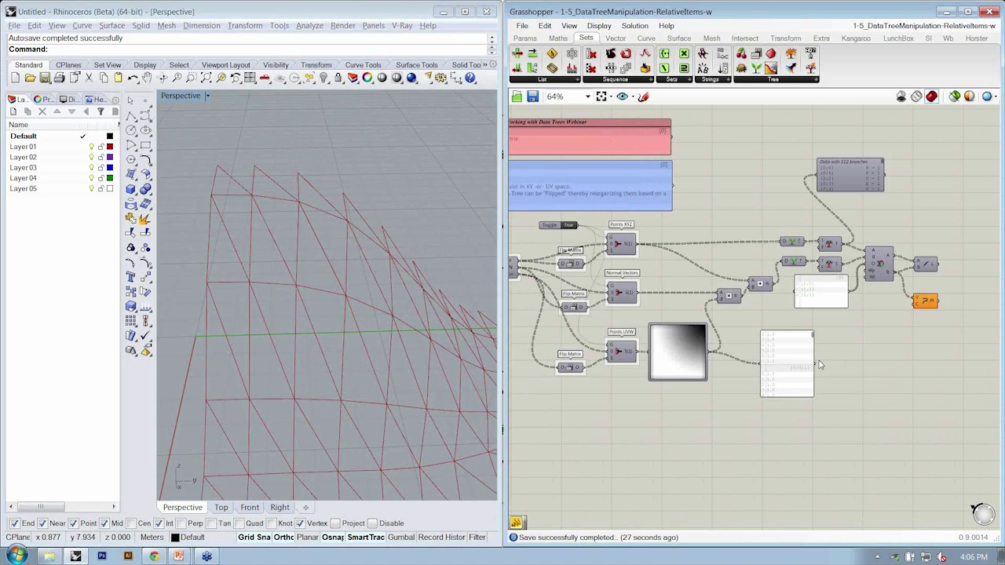
Orbit the mesh, then switch to the 'Data Tree - Graft' slide in the presentation
{"action": "right_click_drag", "start_coordinate": [231, 315], "coordinate": [379, 305]}
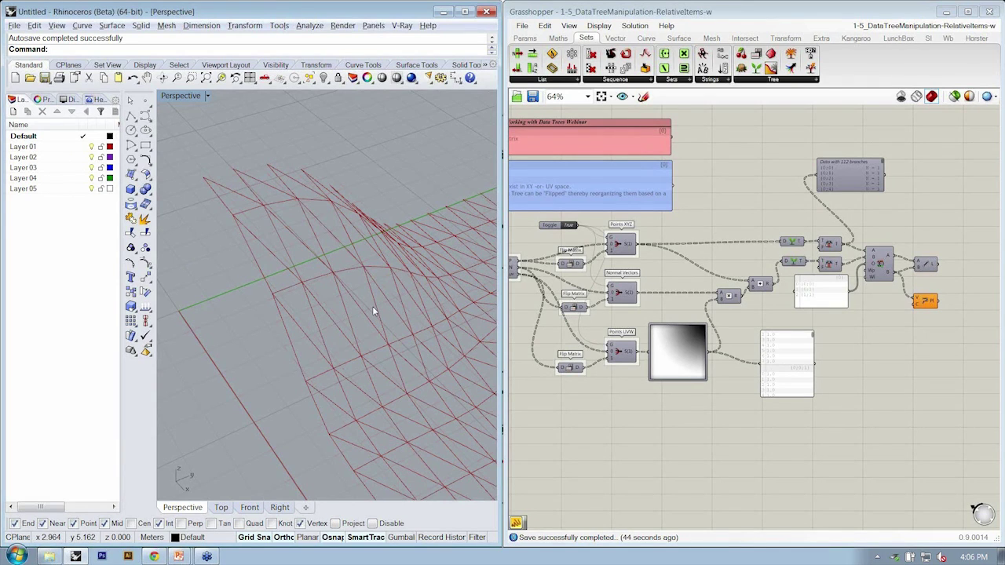
{"action": "key", "text": "alt+Tab"}
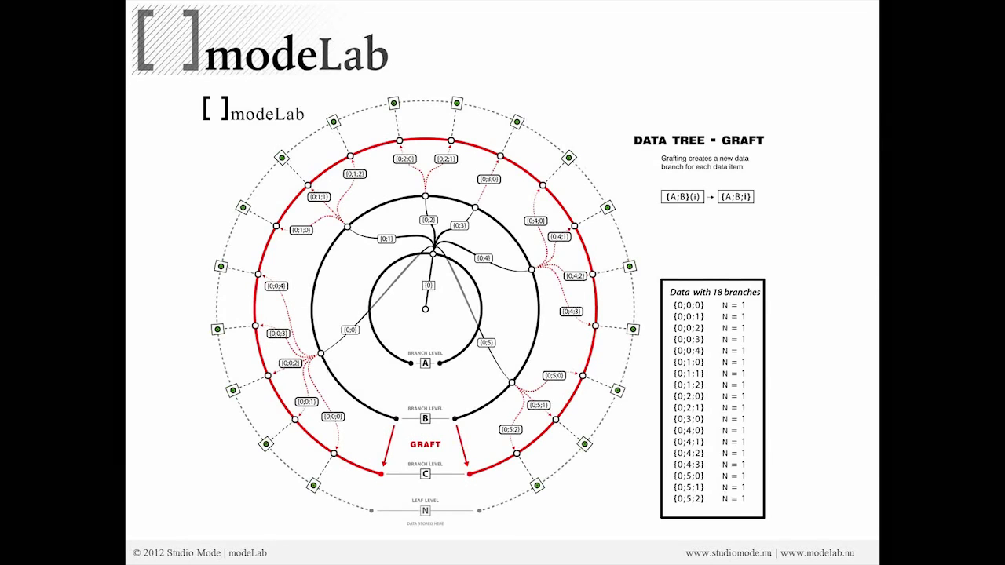
Return to Rhino, orbit the mesh view, and bring up Grasshopper's list of open definitions
{"action": "key", "text": "alt+Tab"}
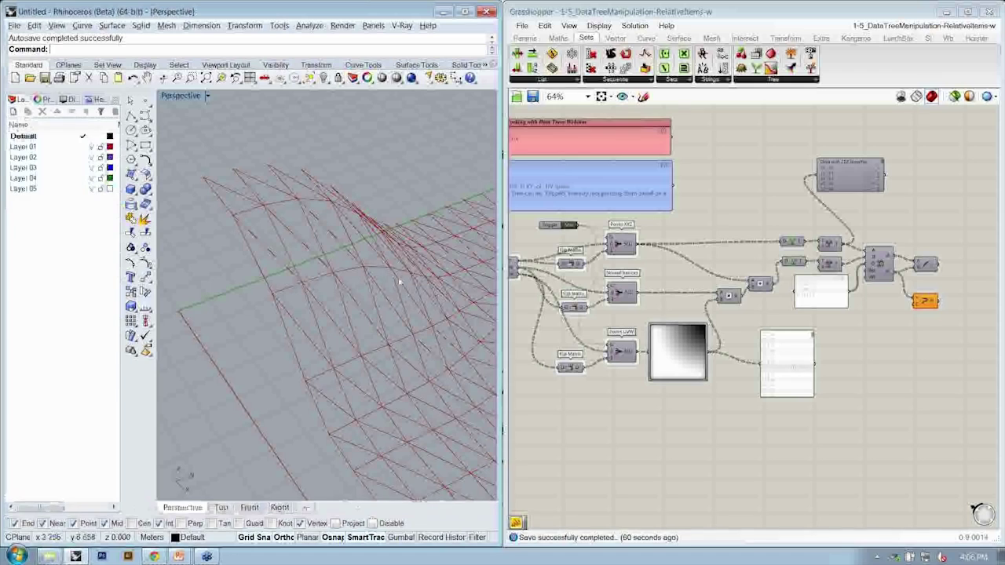
{"action": "right_click_drag", "start_coordinate": [440, 298], "coordinate": [319, 330]}
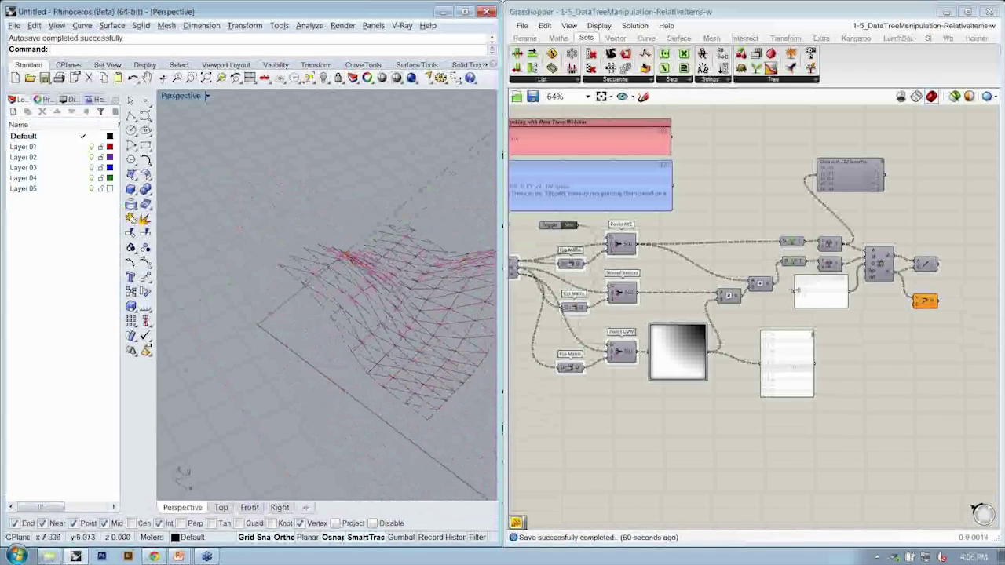
{"action": "right_click_drag", "start_coordinate": [851, 276], "coordinate": [802, 280]}
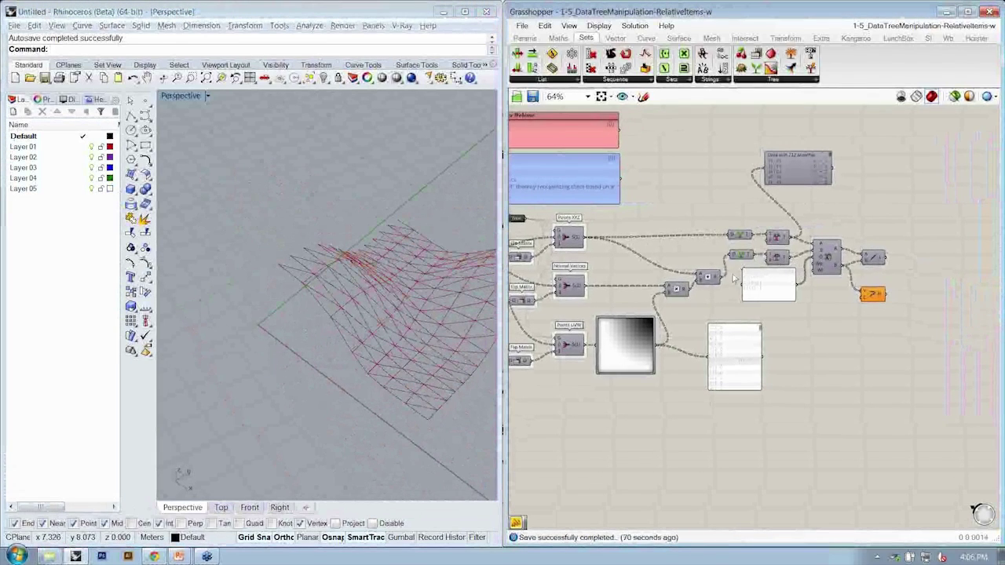
{"action": "right_click_drag", "start_coordinate": [742, 272], "coordinate": [805, 228]}
{"action": "scroll", "coordinate": [697, 297], "scroll_direction": "up", "scroll_amount": 3}
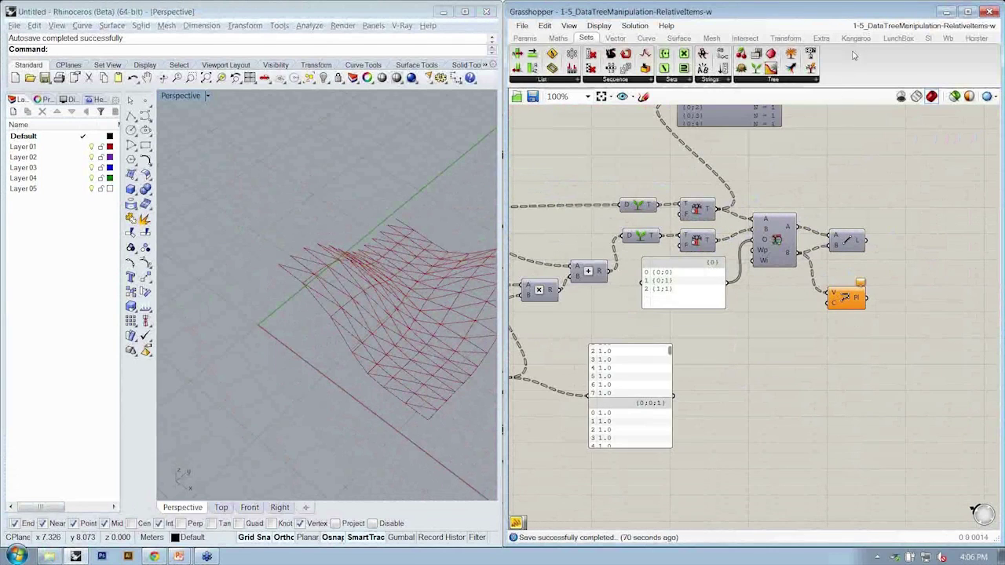
{"action": "left_click", "coordinate": [880, 34]}
Switch to the unnamed definition and orbit the Perspective view top-down over the point grid
{"action": "left_click", "coordinate": [898, 124]}
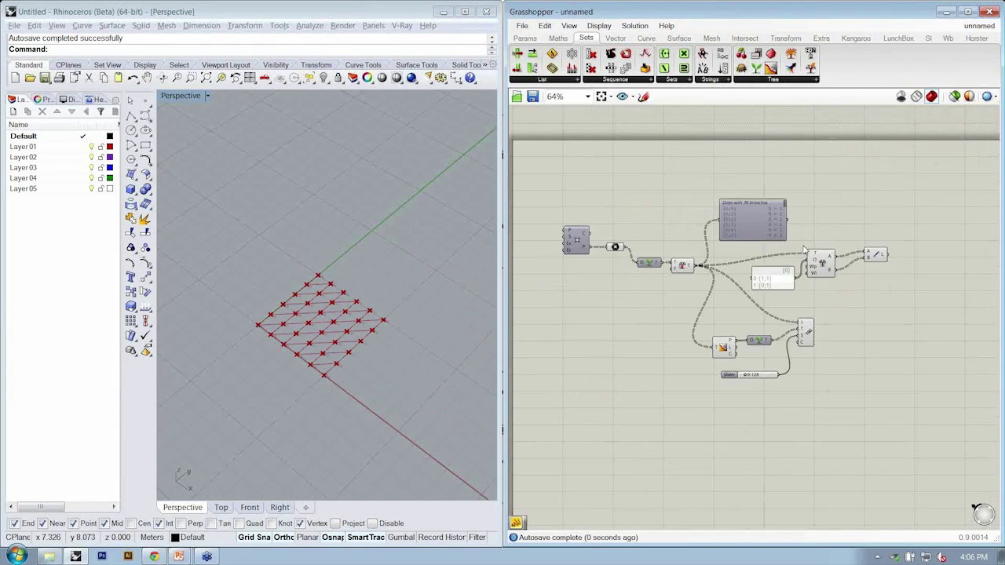
{"action": "scroll", "coordinate": [229, 347], "scroll_direction": "up", "scroll_amount": 3}
{"action": "right_click_drag", "start_coordinate": [230, 346], "coordinate": [402, 348]}
{"action": "scroll", "coordinate": [401, 348], "scroll_direction": "up", "scroll_amount": 3}
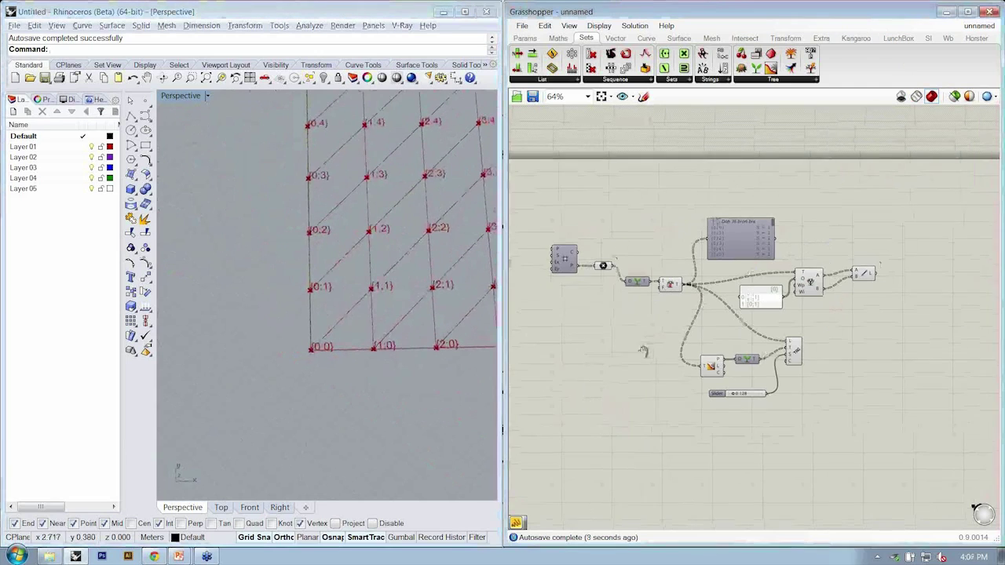
{"action": "right_click_drag", "start_coordinate": [643, 351], "coordinate": [647, 312]}
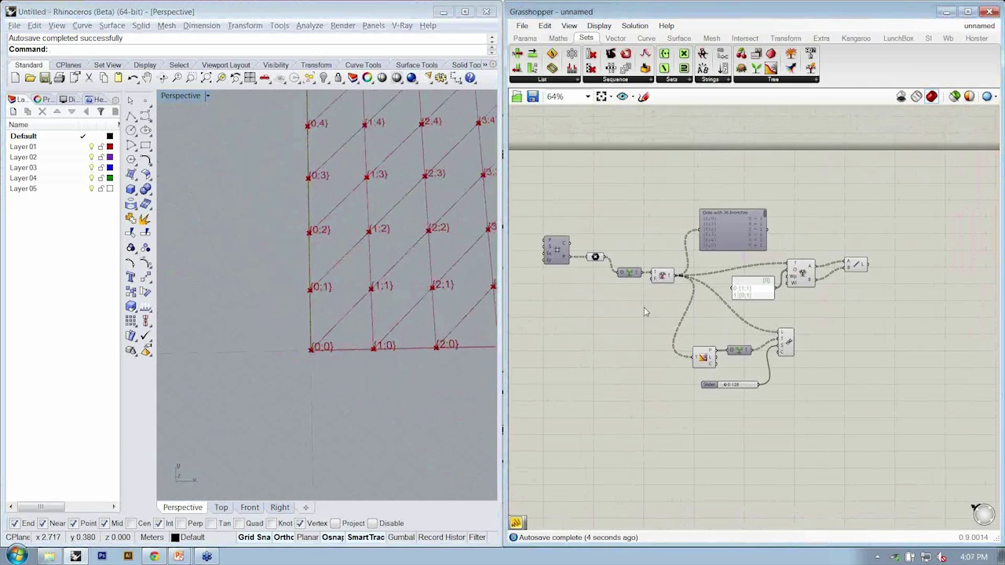
{"action": "scroll", "coordinate": [747, 306], "scroll_direction": "up", "scroll_amount": 3}
Centre the canvas components, resize the {0} panel, and pan onto the {3;n} point labels
{"action": "right_click_drag", "start_coordinate": [826, 275], "coordinate": [750, 295]}
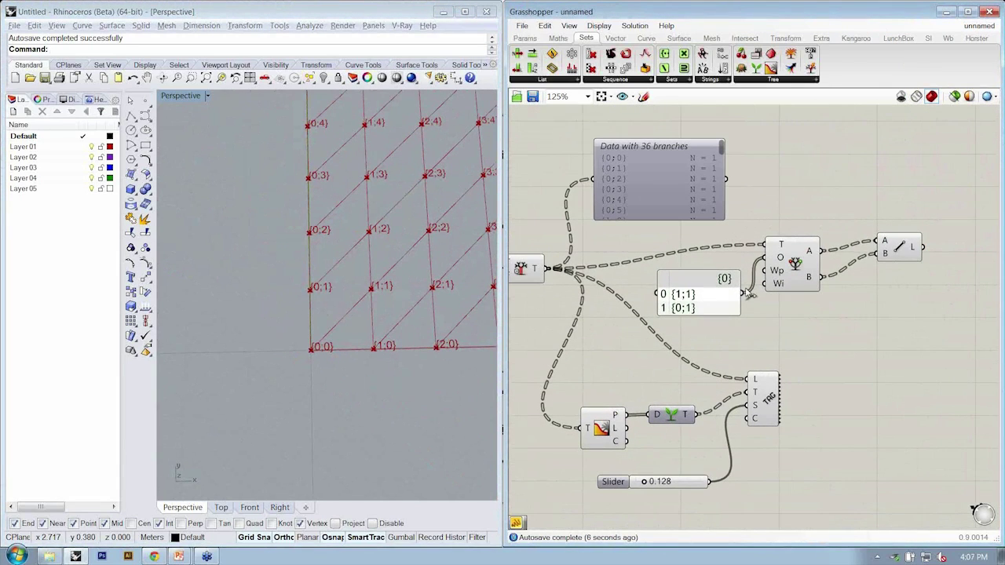
{"action": "mouse_move", "coordinate": [724, 318]}
{"action": "left_mouse_down"}
{"action": "mouse_move", "coordinate": [720, 339]}
{"action": "mouse_move", "coordinate": [720, 317]}
{"action": "left_mouse_up"}
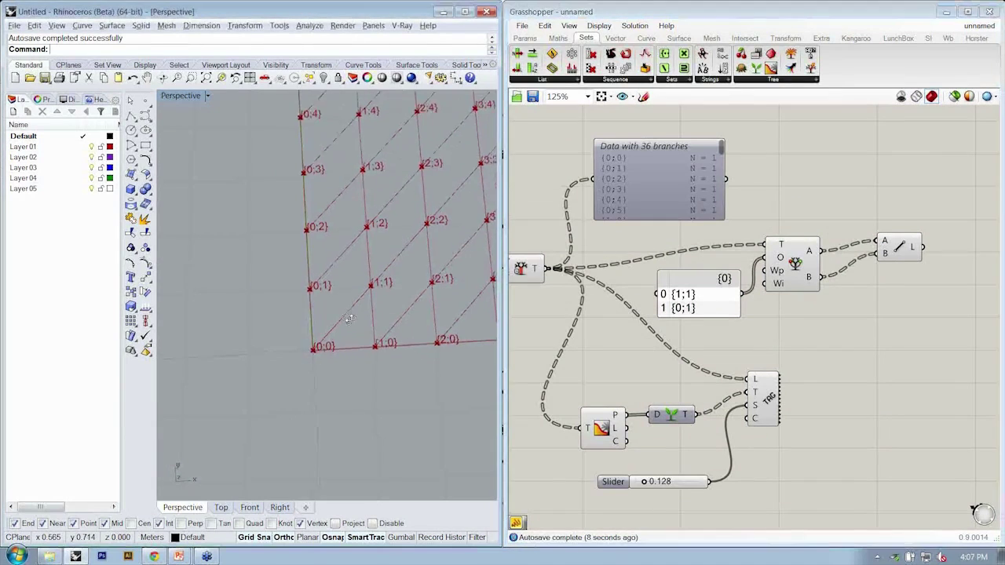
{"action": "scroll", "coordinate": [355, 314], "scroll_direction": "up", "scroll_amount": 3}
{"action": "right_click_drag", "start_coordinate": [355, 314], "coordinate": [312, 297]}
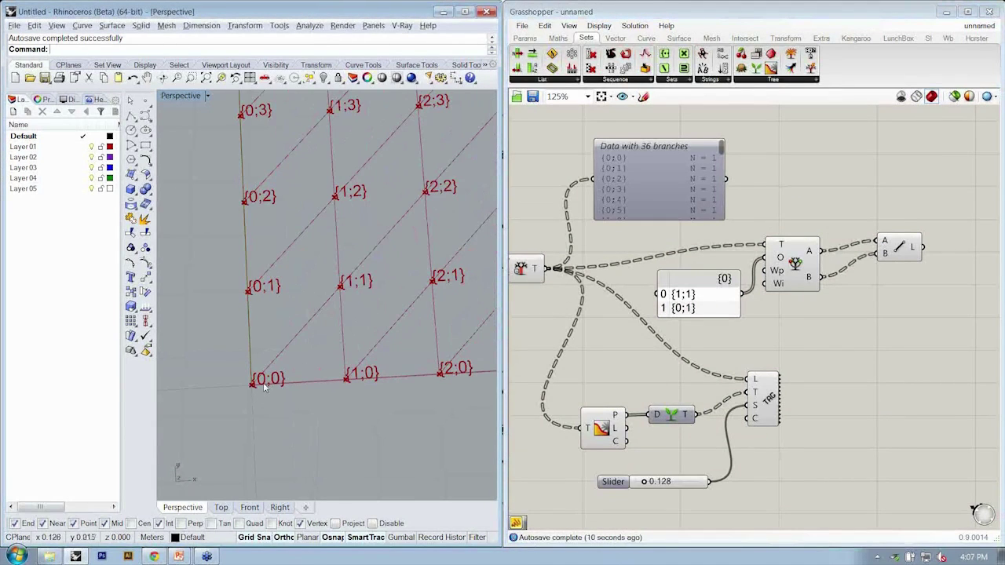
{"action": "right_click_drag", "start_coordinate": [387, 314], "coordinate": [313, 325], "text": "shift"}
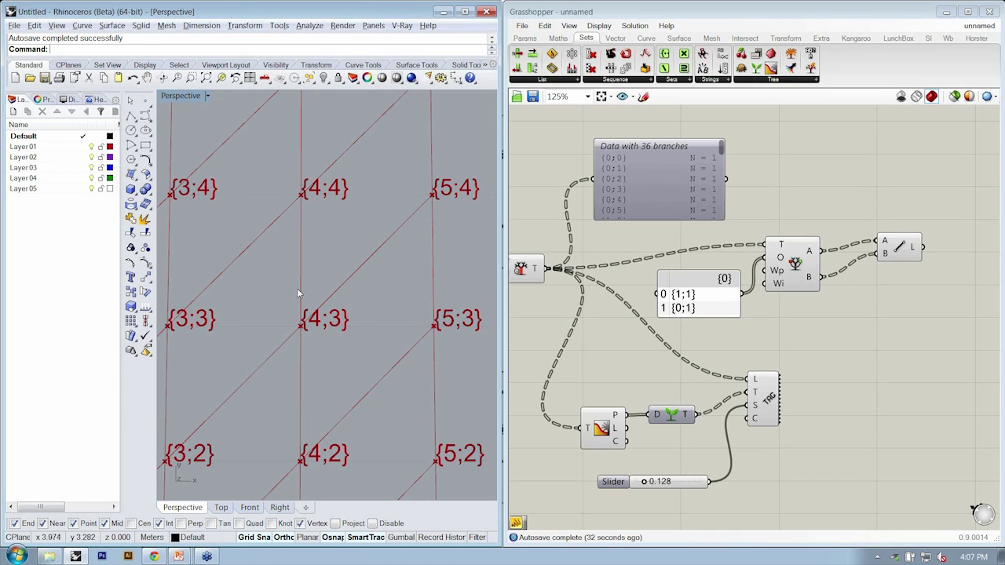
{"action": "scroll", "coordinate": [388, 271], "scroll_direction": "up", "scroll_amount": 5}
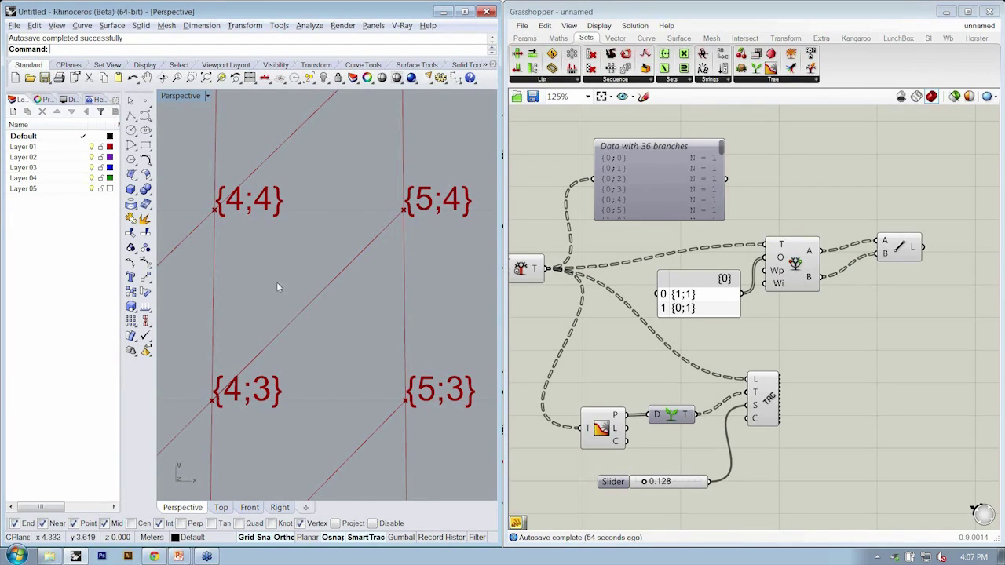
{"action": "right_click_drag", "start_coordinate": [276, 288], "coordinate": [280, 290]}
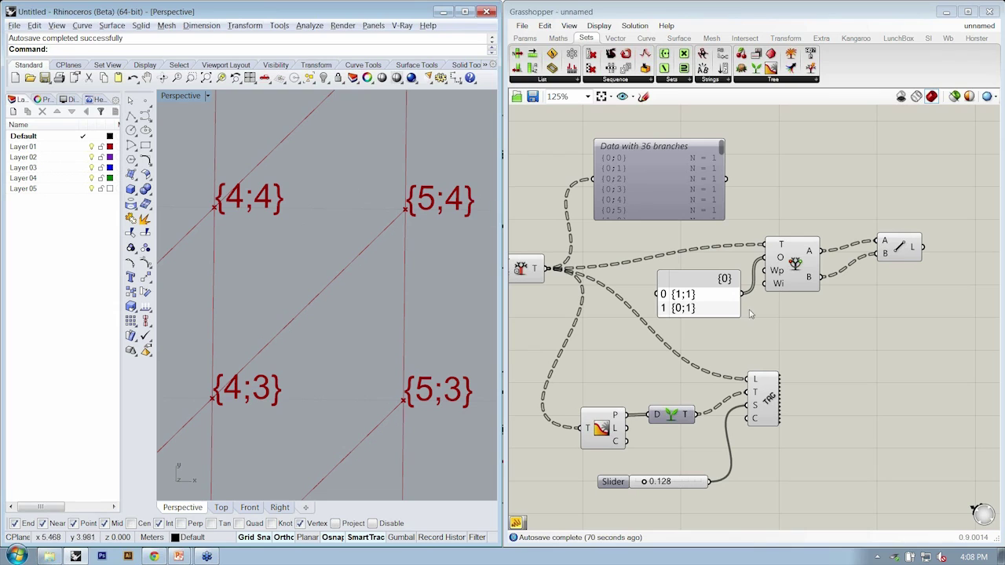
{"action": "left_click_drag", "start_coordinate": [915, 252], "coordinate": [897, 269]}
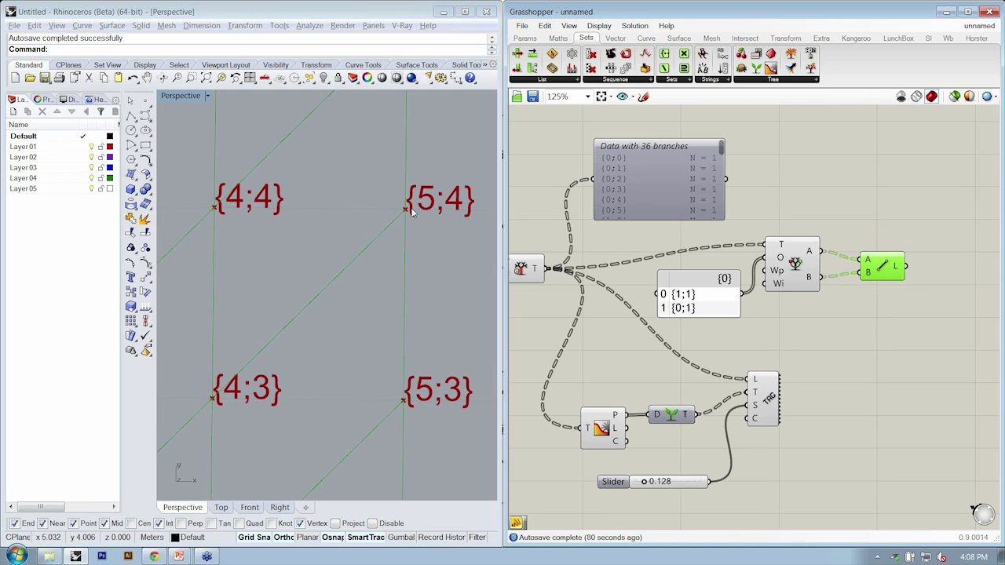
{"action": "left_click_drag", "start_coordinate": [477, 226], "coordinate": [414, 182]}
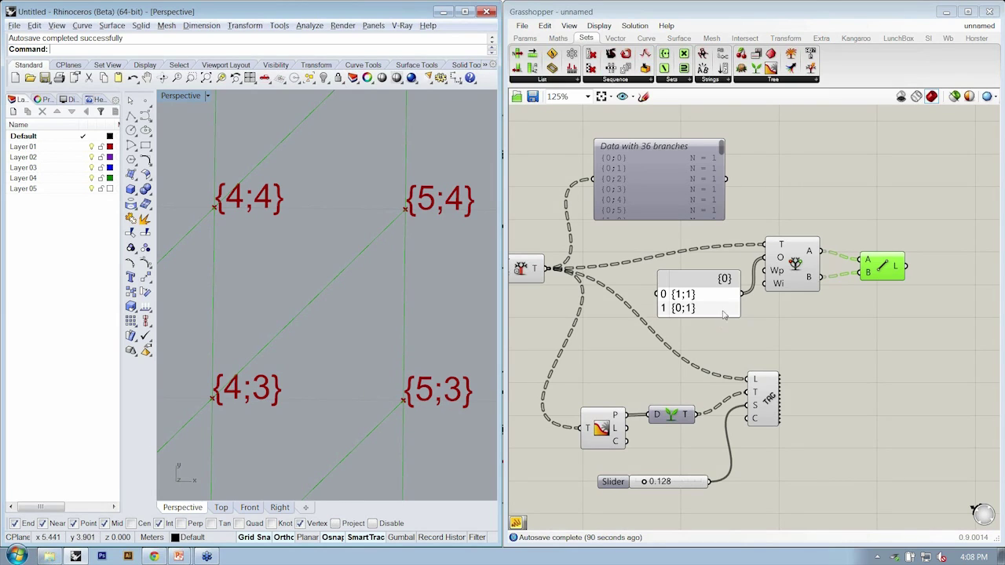
{"action": "left_click_drag", "start_coordinate": [721, 301], "coordinate": [712, 298]}
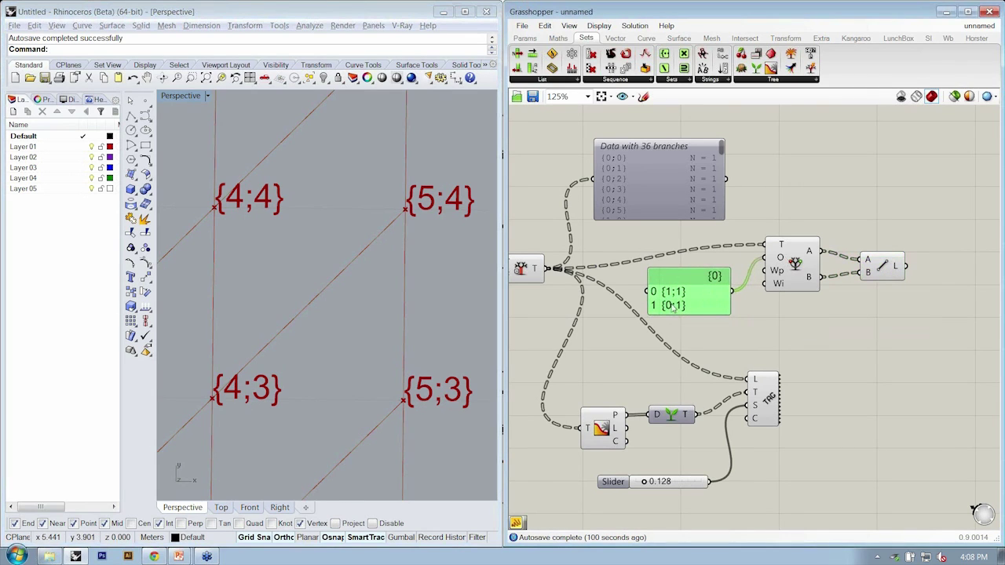
{"action": "mouse_move", "coordinate": [782, 259]}
{"action": "right_click_drag", "start_coordinate": [584, 262], "coordinate": [596, 263]}
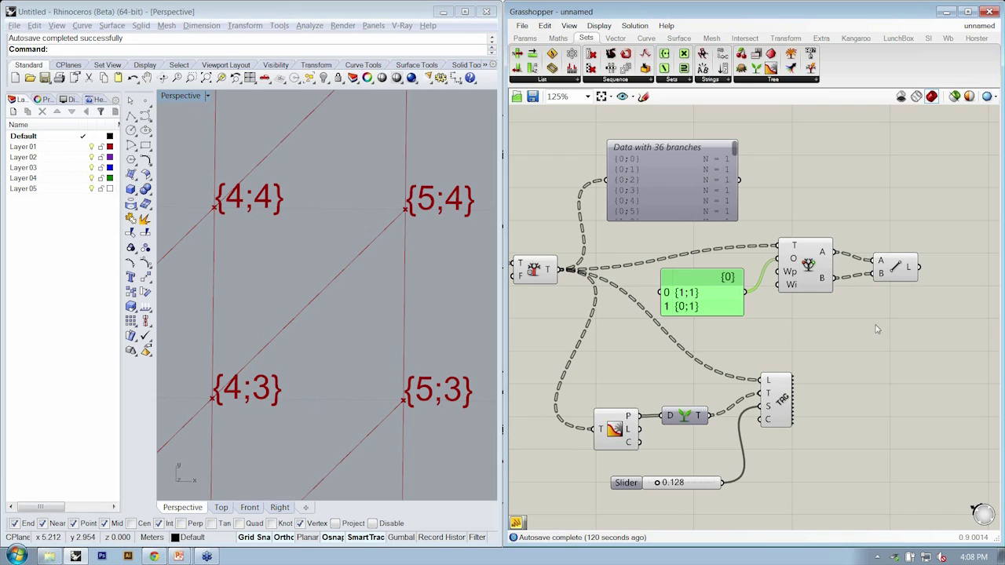
{"action": "left_click", "coordinate": [896, 271]}
{"action": "left_click_drag", "start_coordinate": [896, 273], "coordinate": [900, 269]}
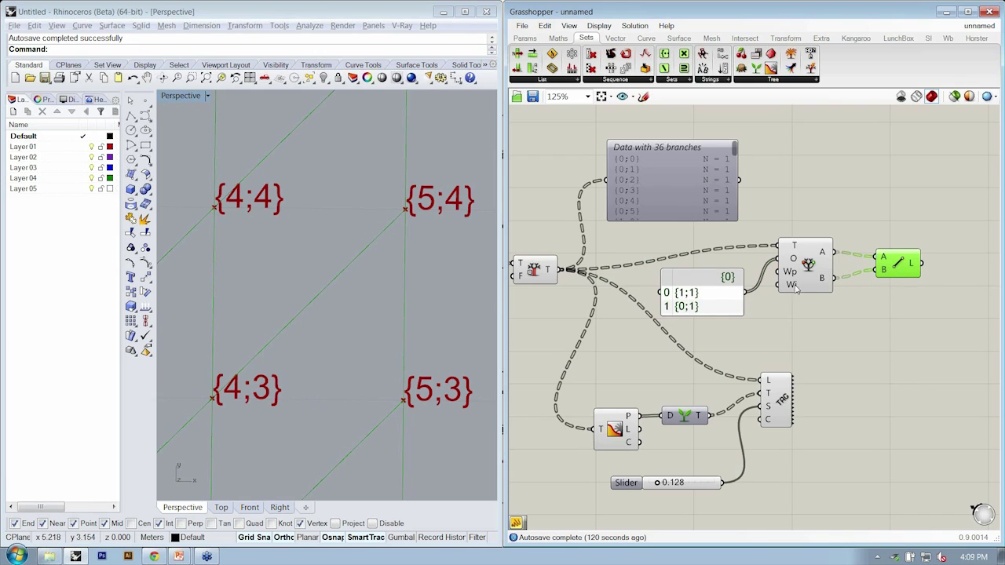
{"action": "right_click", "coordinate": [906, 375]}
{"action": "left_click", "coordinate": [942, 405]}
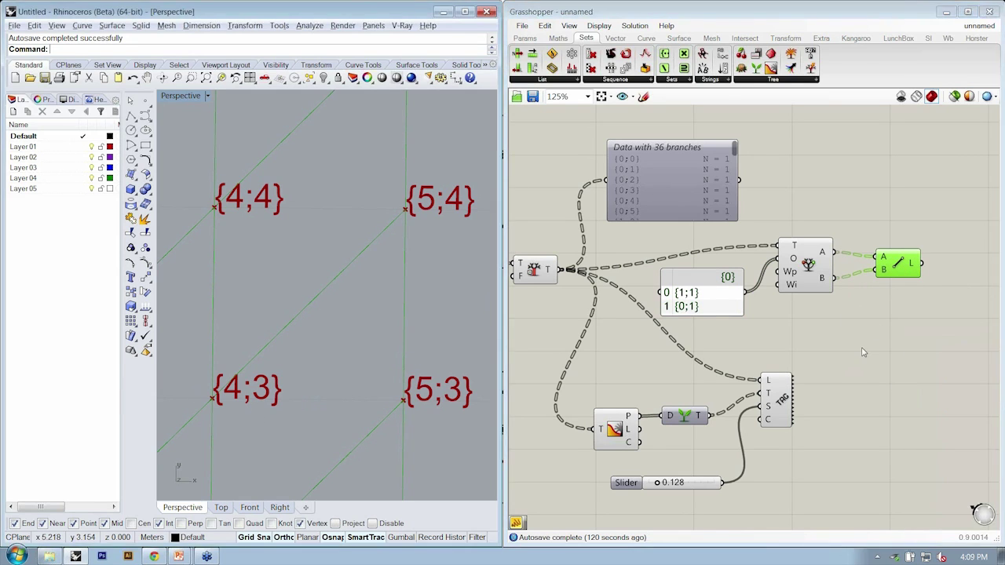
{"action": "left_click", "coordinate": [300, 311]}
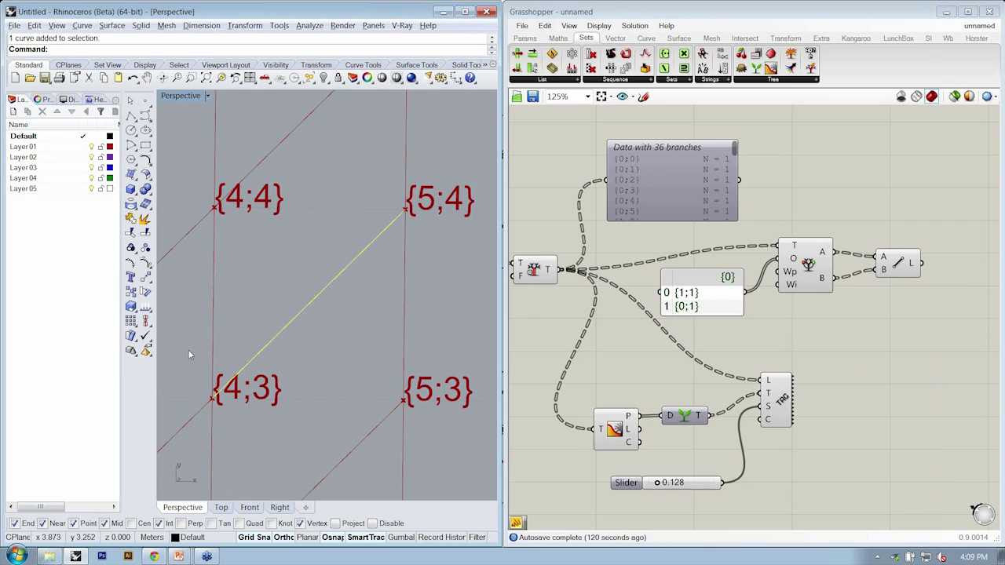
{"action": "left_click", "coordinate": [213, 290]}
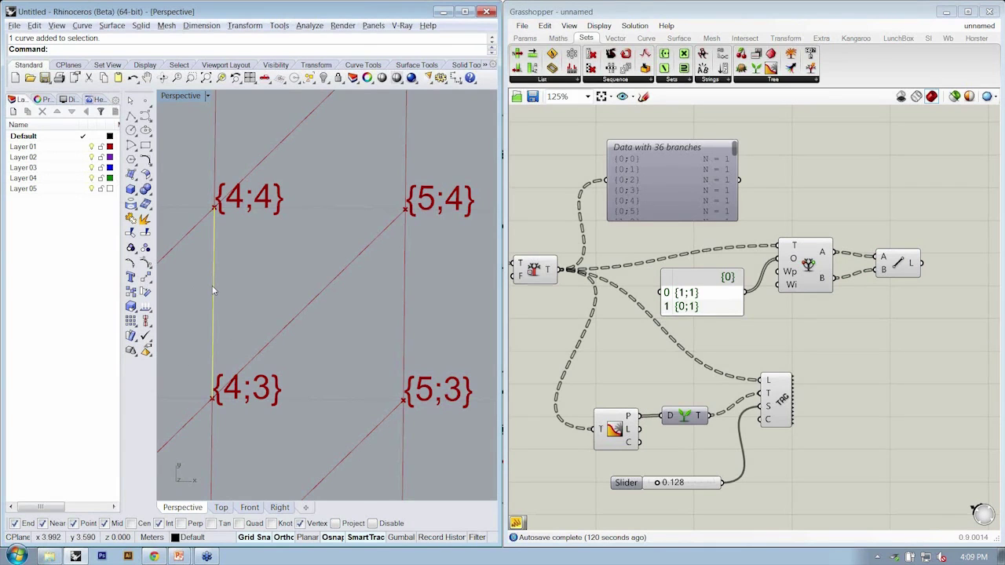
{"action": "right_click_drag", "start_coordinate": [213, 290], "coordinate": [208, 378]}
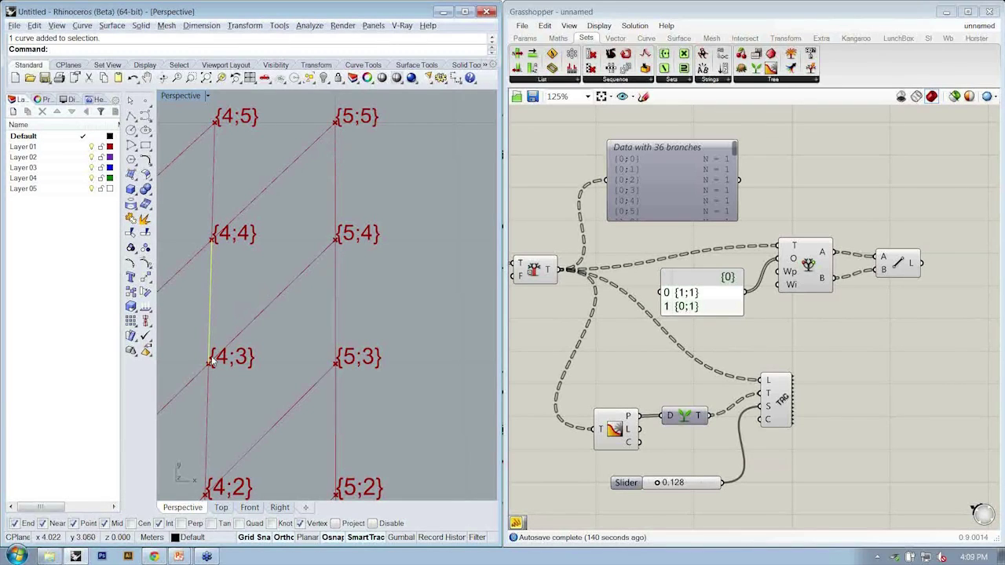
{"action": "left_click", "coordinate": [233, 391]}
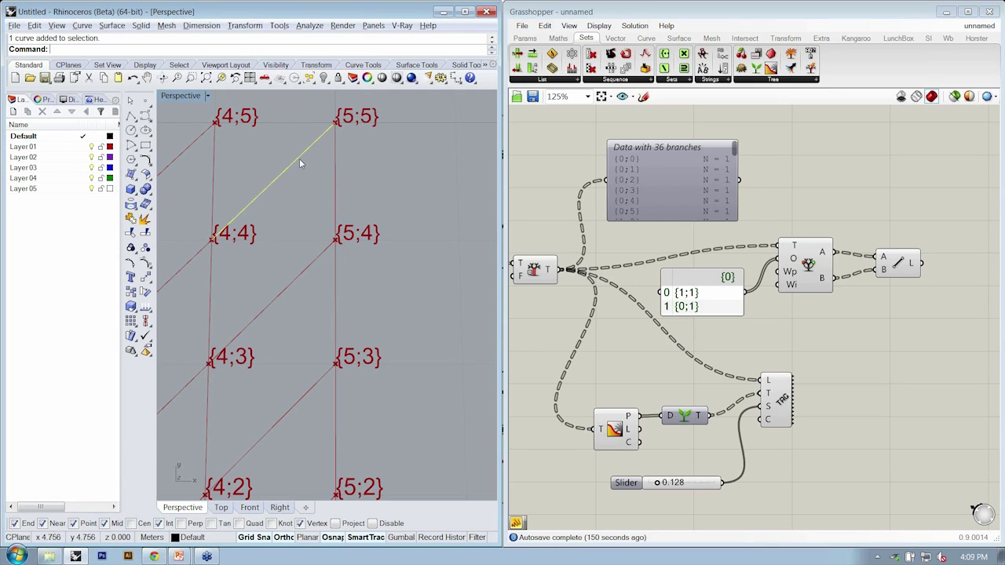
{"action": "right_click_drag", "start_coordinate": [203, 275], "coordinate": [225, 271]}
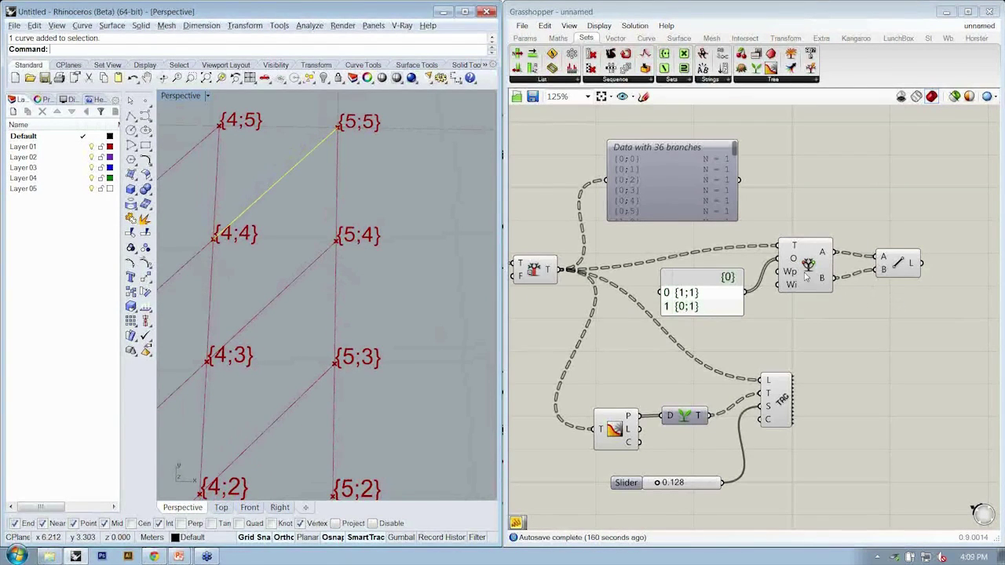
{"action": "left_click_drag", "start_coordinate": [792, 270], "coordinate": [787, 275]}
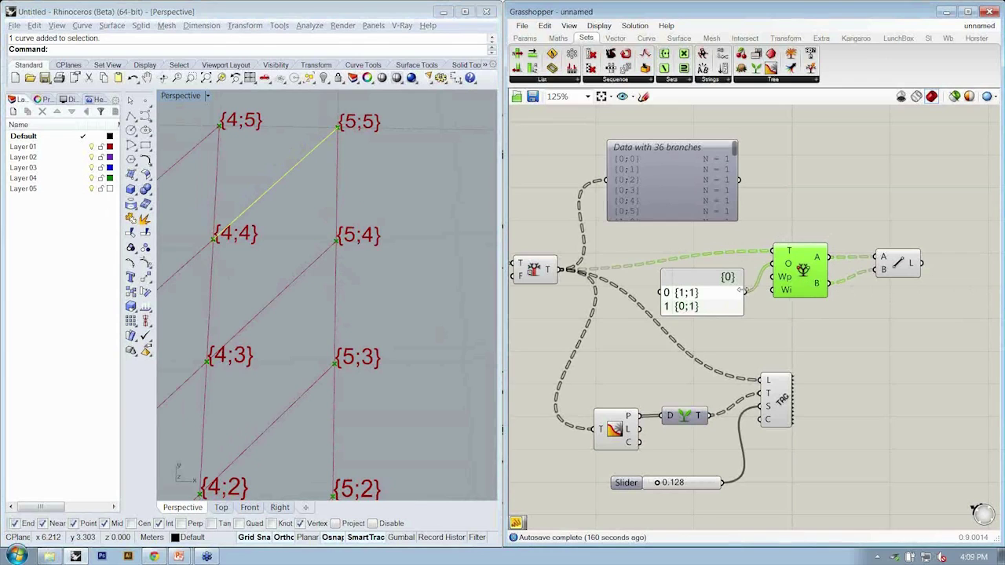
{"action": "left_click_drag", "start_coordinate": [879, 266], "coordinate": [893, 273]}
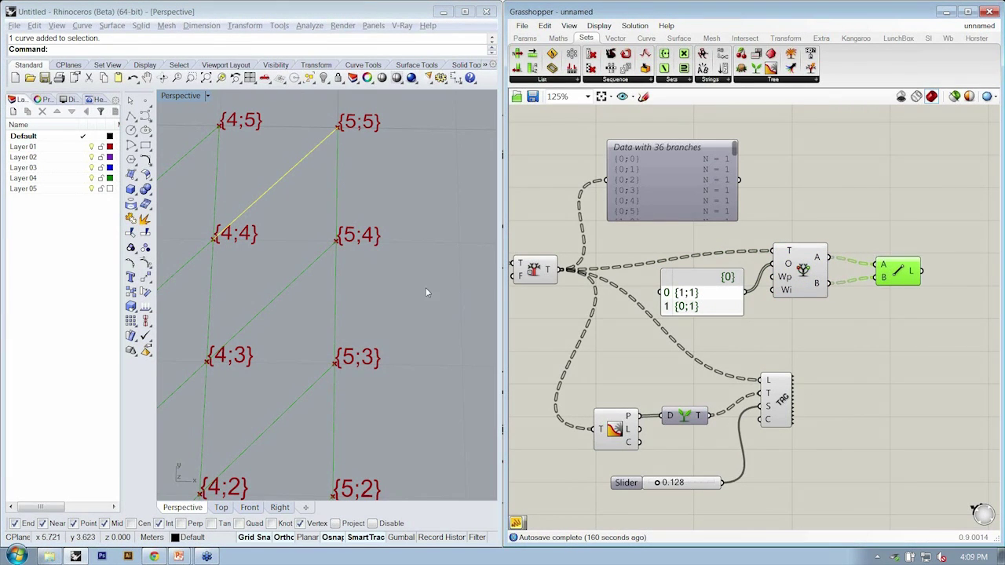
{"action": "left_click", "coordinate": [385, 293]}
{"action": "key", "text": "ctrl+z"}
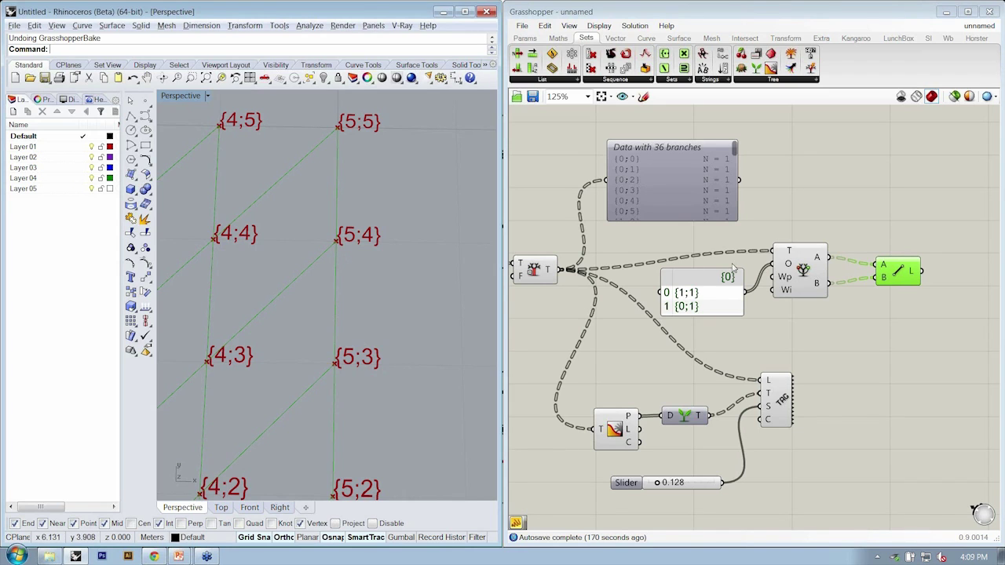
Open the offset panel's text editor and select the {0;1} offset line
{"action": "right_click_drag", "start_coordinate": [737, 271], "coordinate": [719, 258]}
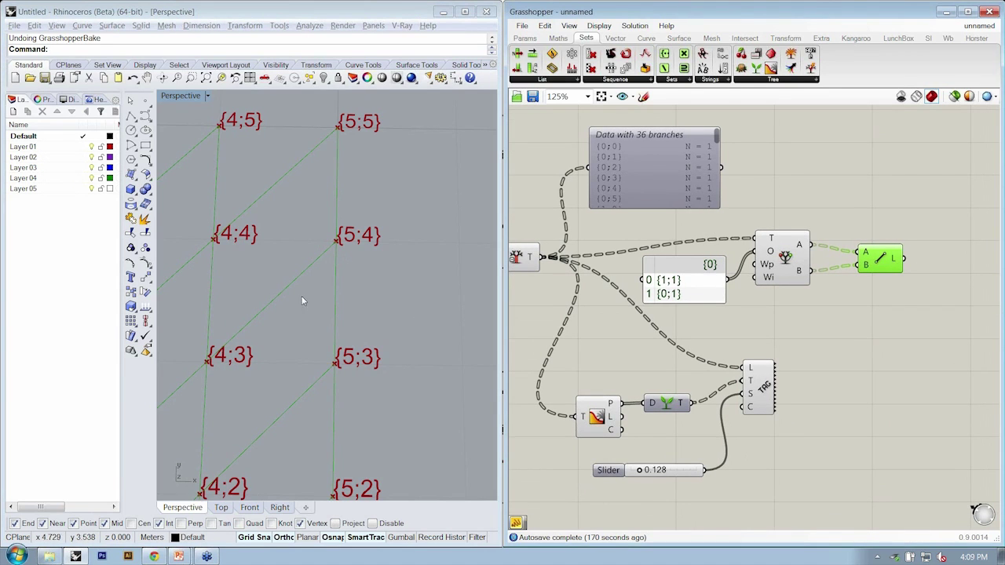
{"action": "right_click_drag", "start_coordinate": [302, 300], "coordinate": [275, 307]}
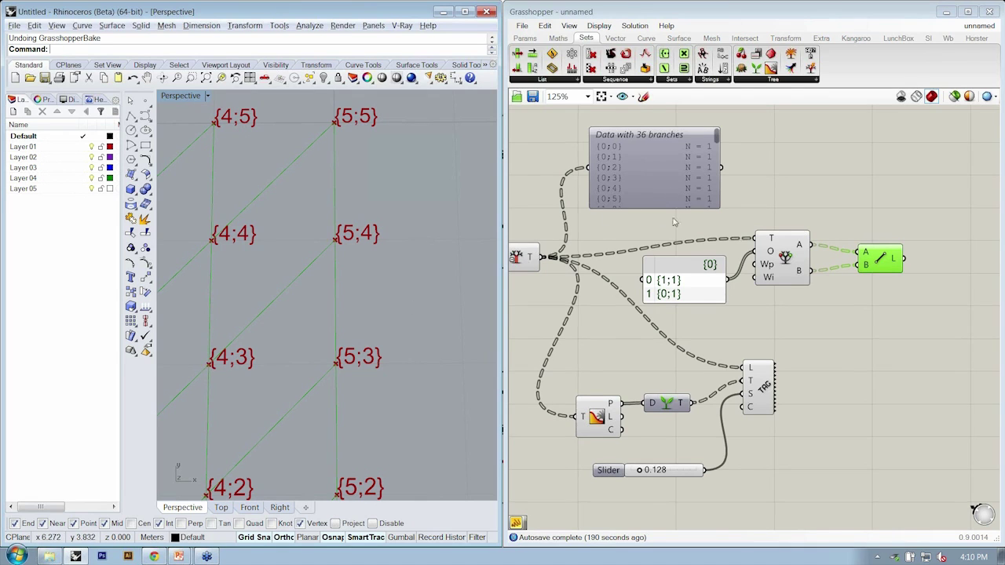
{"action": "double_click", "coordinate": [688, 292]}
{"action": "left_click_drag", "start_coordinate": [688, 305], "coordinate": [526, 237]}
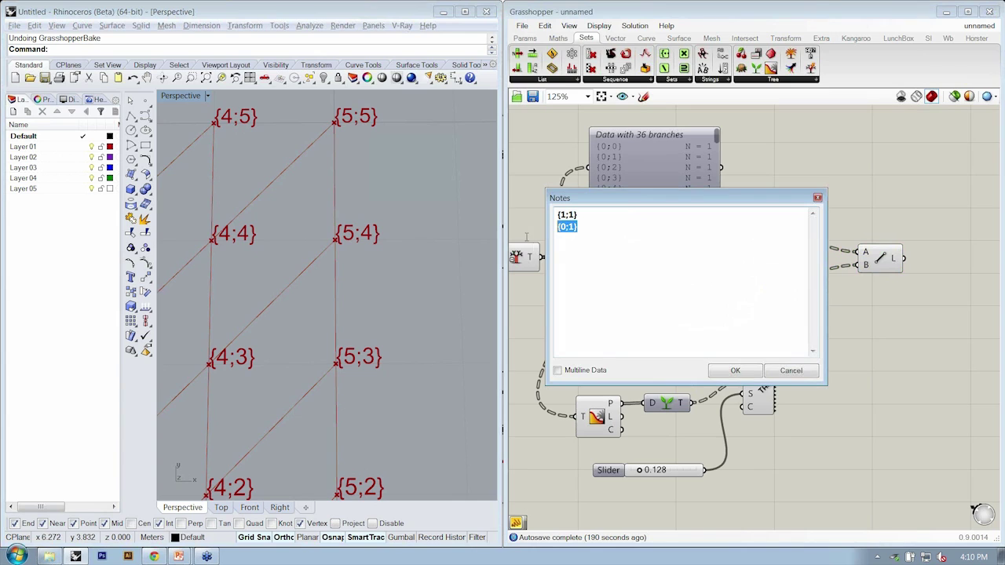
Rewrite the first offset as {0;0} and duplicate it onto a new line
{"action": "key", "text": "BackSpace"}
{"action": "type", "text": "0"}
{"action": "left_click_drag", "start_coordinate": [570, 215], "coordinate": [574, 215]}
{"action": "type", "text": "0"}
{"action": "left_click_drag", "start_coordinate": [579, 215], "coordinate": [550, 213]}
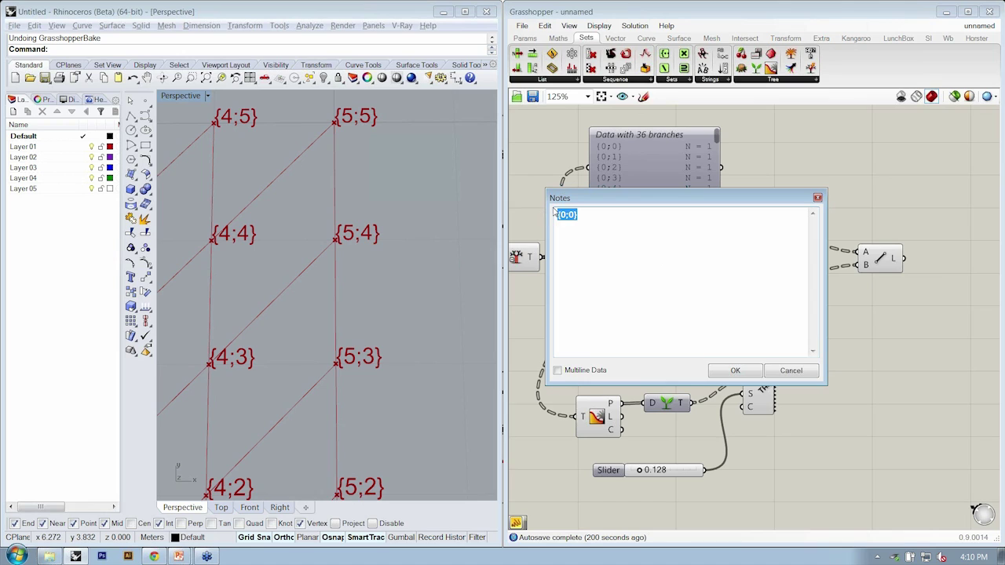
{"action": "key", "text": "ctrl+c"}
{"action": "key", "text": "End"}
{"action": "key", "text": "Return"}
{"action": "key", "text": "ctrl+v"}
Edit the remaining lines into {1;1}, {1;2} and {0;1}, then confirm the panel
{"action": "left_click_drag", "start_coordinate": [586, 227], "coordinate": [529, 229]}
{"action": "left_click", "coordinate": [600, 239]}
{"action": "key", "text": "ctrl+v"}
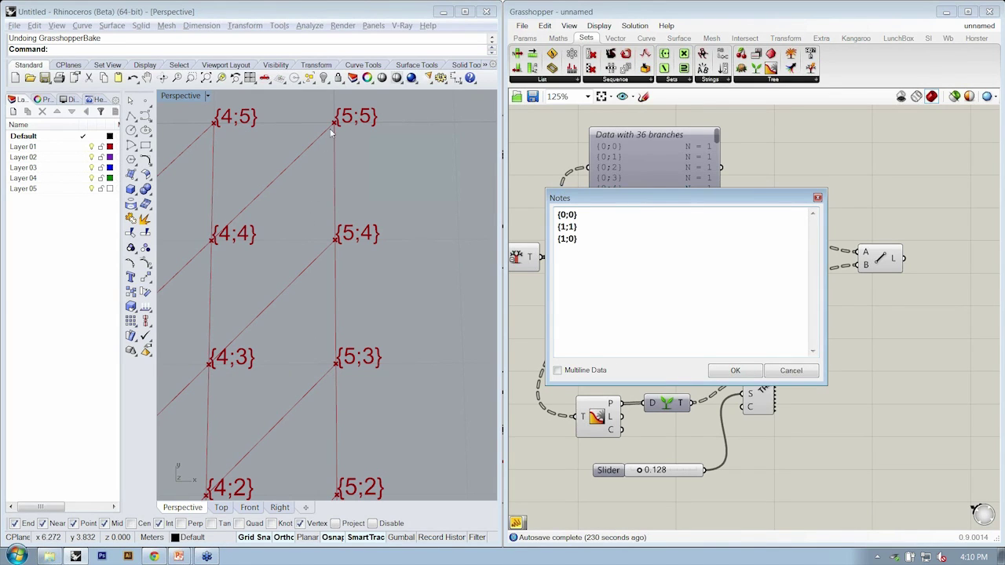
{"action": "type", "text": "2"}
{"action": "left_click_drag", "start_coordinate": [589, 241], "coordinate": [548, 246]}
{"action": "key", "text": "ctrl+c"}
{"action": "left_click", "coordinate": [606, 238]}
{"action": "key", "text": "Return"}
{"action": "key", "text": "ctrl+v"}
{"action": "key", "text": "BackSpace"}
{"action": "type", "text": "0"}
{"action": "left_click", "coordinate": [736, 372]}
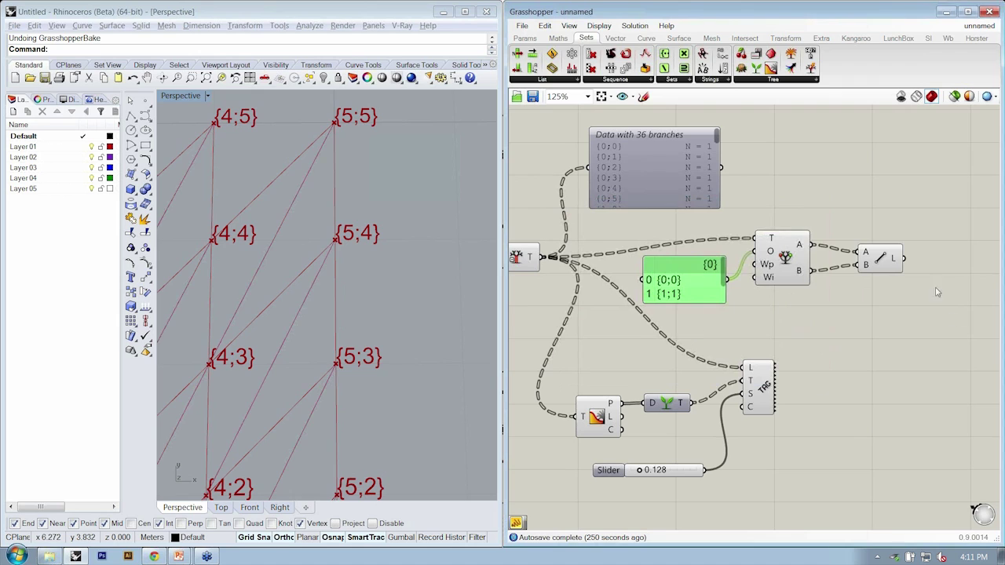
Turn off the Line component's preview so the diagonal lines disappear
{"action": "left_click_drag", "start_coordinate": [883, 269], "coordinate": [879, 262]}
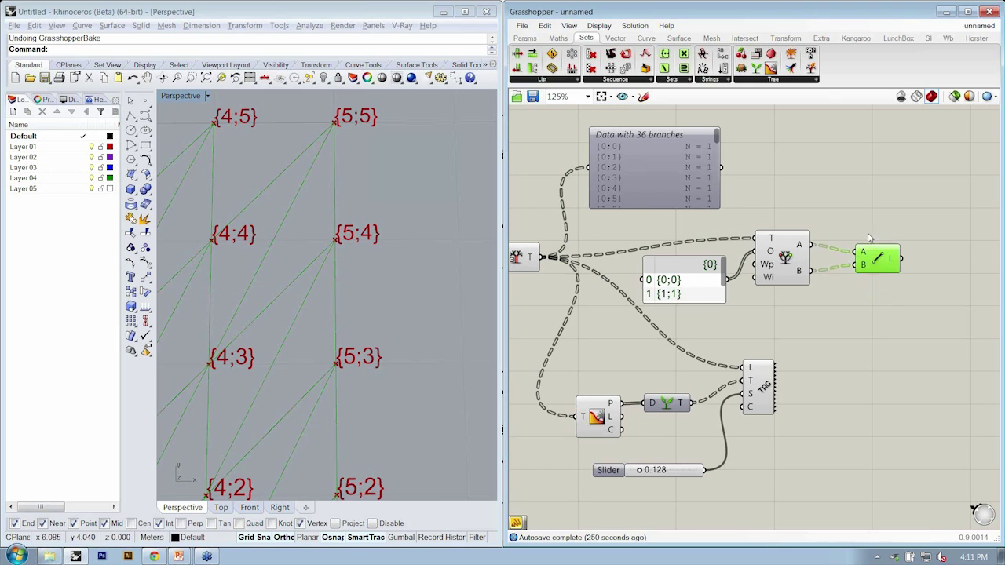
{"action": "right_click", "coordinate": [888, 194]}
{"action": "left_click", "coordinate": [911, 211]}
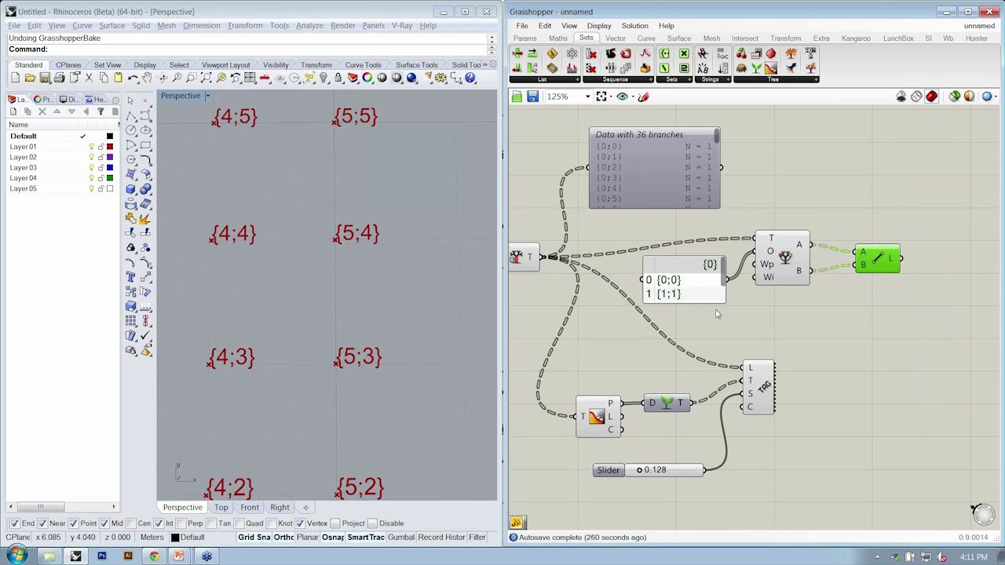
Enlarge the offsets panel to show all four offsets
{"action": "left_click_drag", "start_coordinate": [712, 307], "coordinate": [708, 340]}
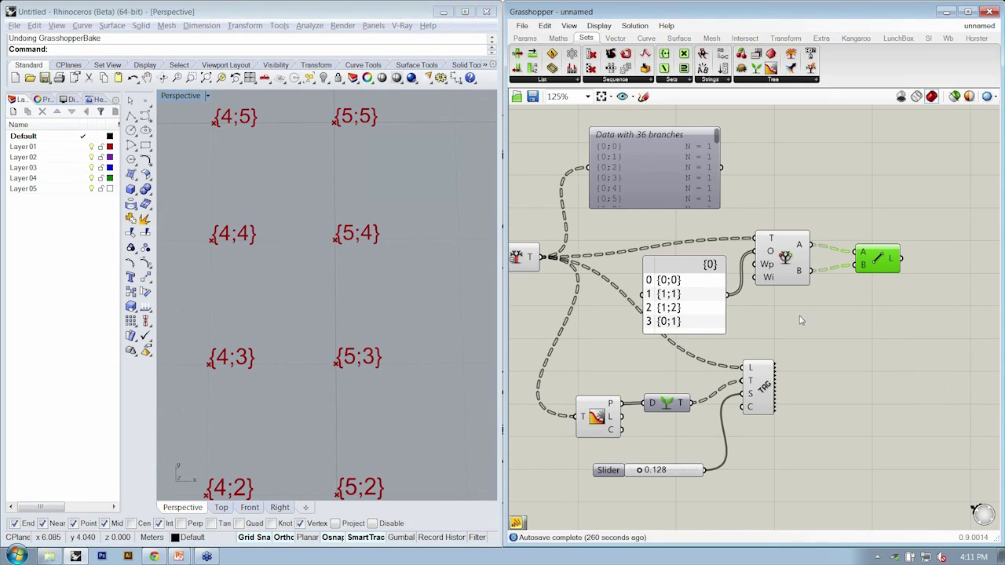
{"action": "mouse_move", "coordinate": [798, 274]}
{"action": "left_click", "coordinate": [649, 39]}
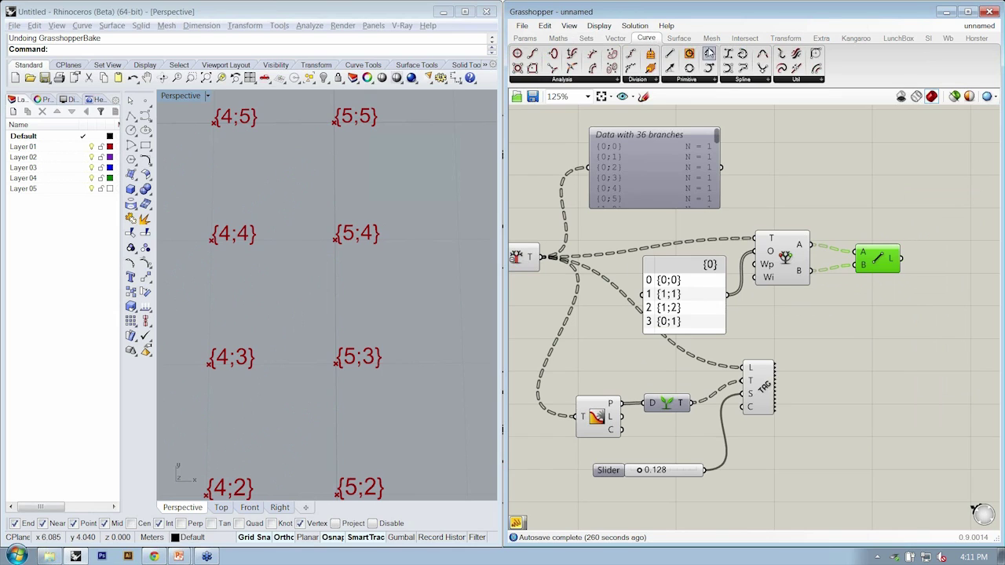
Add a PolyLine component fed by Relative Item B and set its Closed input to True
{"action": "left_click_drag", "start_coordinate": [743, 69], "coordinate": [872, 314]}
{"action": "left_click_drag", "start_coordinate": [817, 276], "coordinate": [854, 305]}
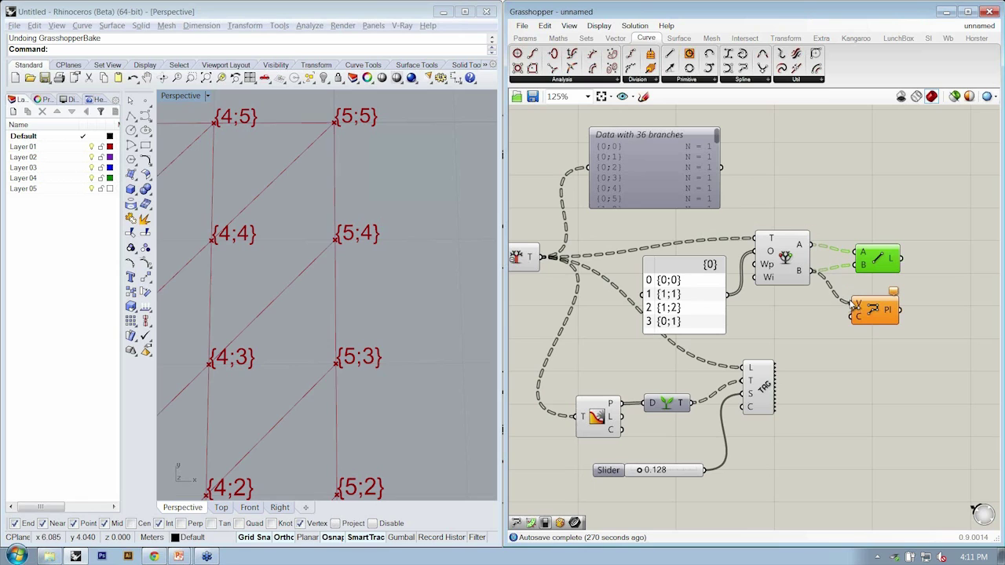
{"action": "right_click", "coordinate": [858, 316]}
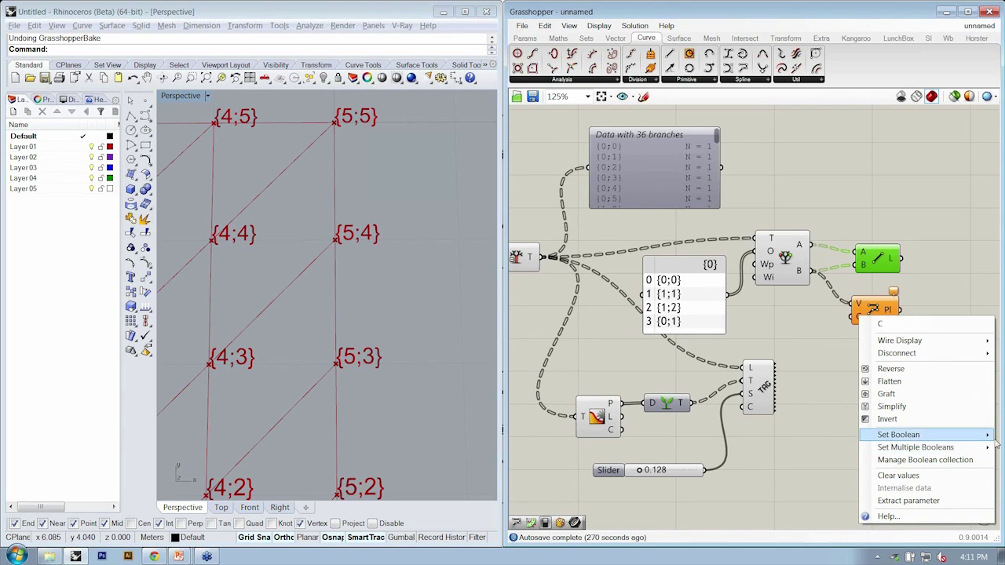
{"action": "left_click", "coordinate": [758, 385]}
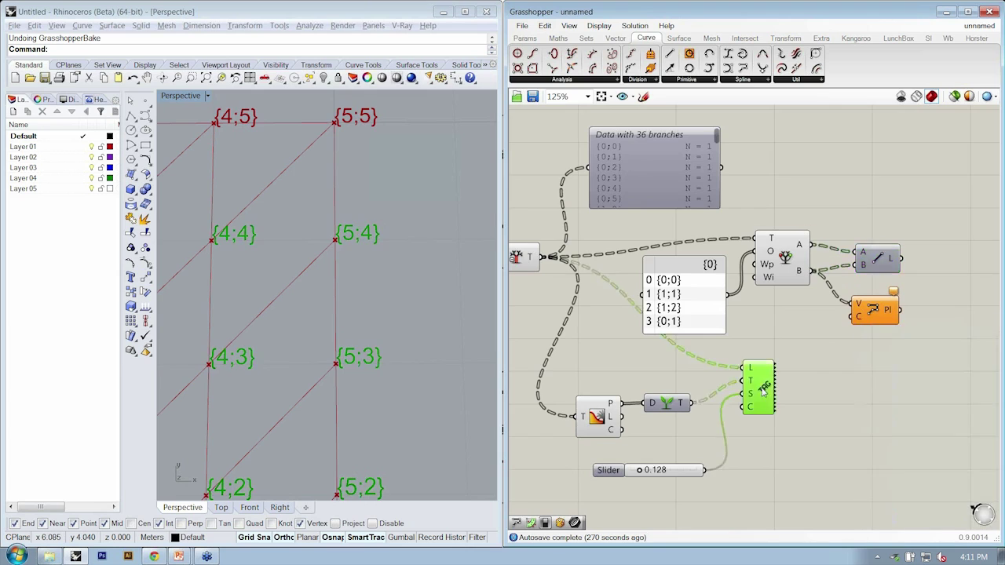
{"action": "right_click_drag", "start_coordinate": [871, 320], "coordinate": [659, 316]}
{"action": "right_click", "coordinate": [660, 316]}
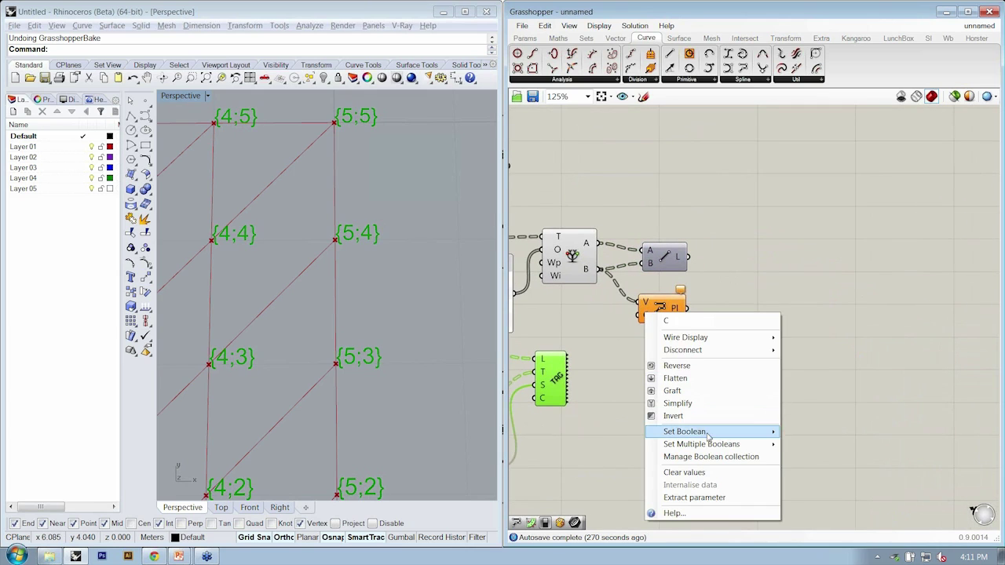
{"action": "mouse_move", "coordinate": [709, 434]}
{"action": "left_click", "coordinate": [808, 445]}
{"action": "left_click", "coordinate": [684, 316]}
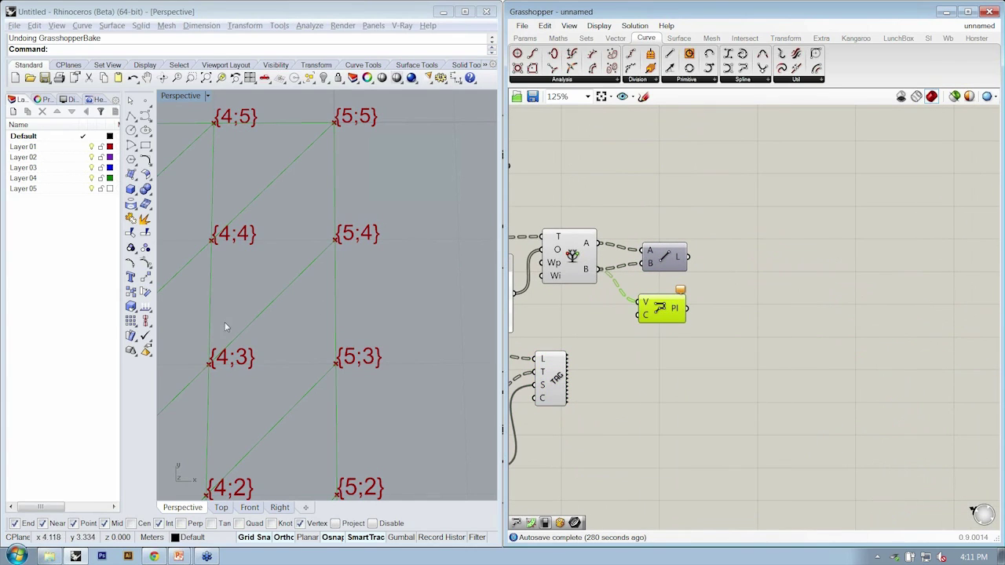
{"action": "scroll", "coordinate": [342, 262], "scroll_direction": "down", "scroll_amount": 6}
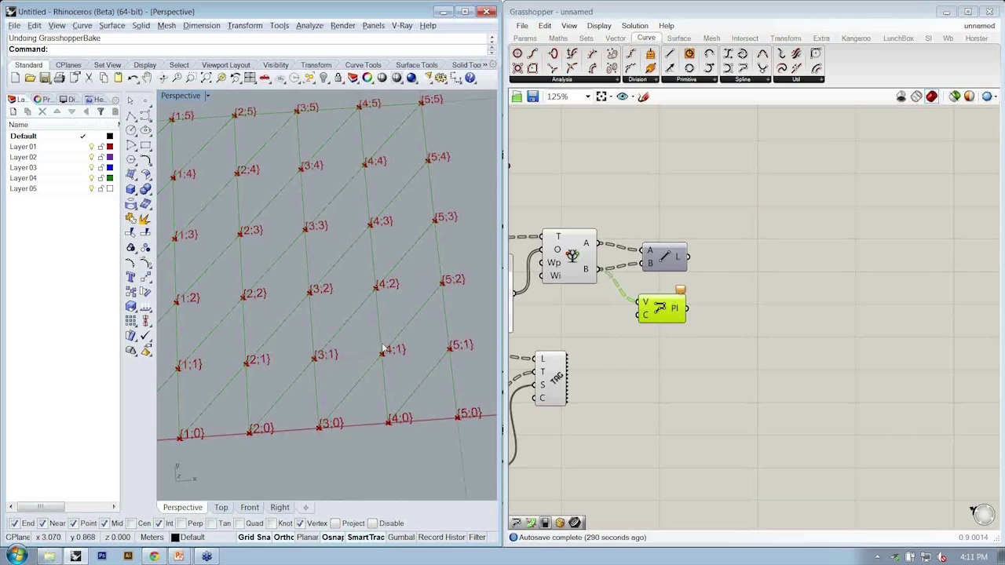
Bake the closed polylines into Rhino and inspect the baked curves around the {4;1} cell
{"action": "right_click", "coordinate": [726, 280]}
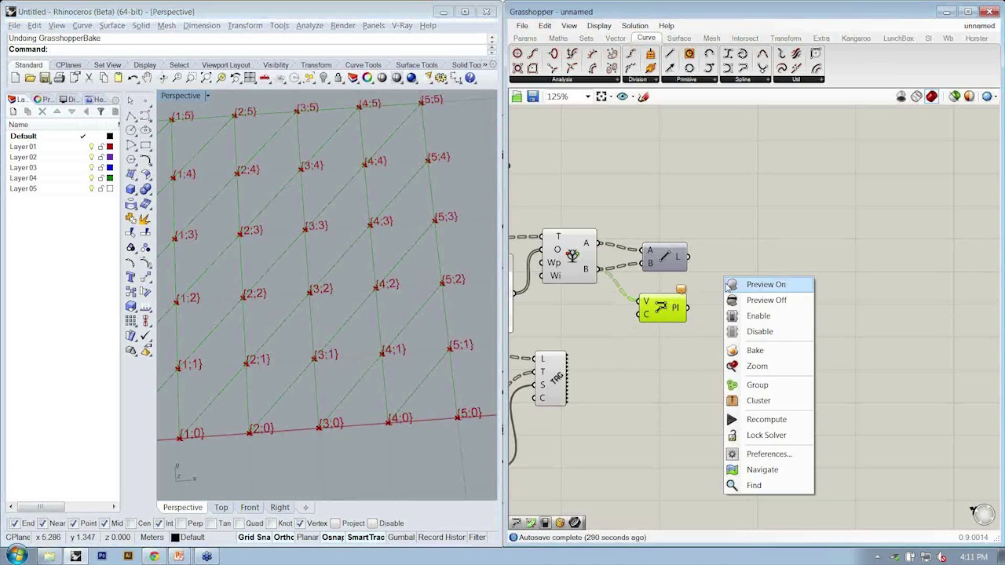
{"action": "left_click", "coordinate": [743, 351]}
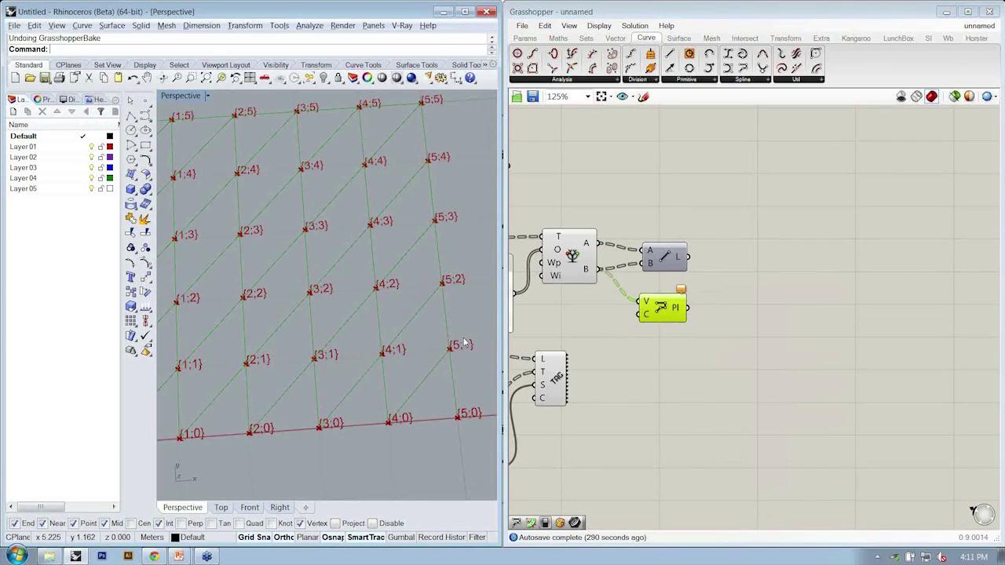
{"action": "left_click", "coordinate": [419, 311]}
{"action": "left_click", "coordinate": [440, 343]}
{"action": "right_click_drag", "start_coordinate": [440, 343], "coordinate": [327, 364]}
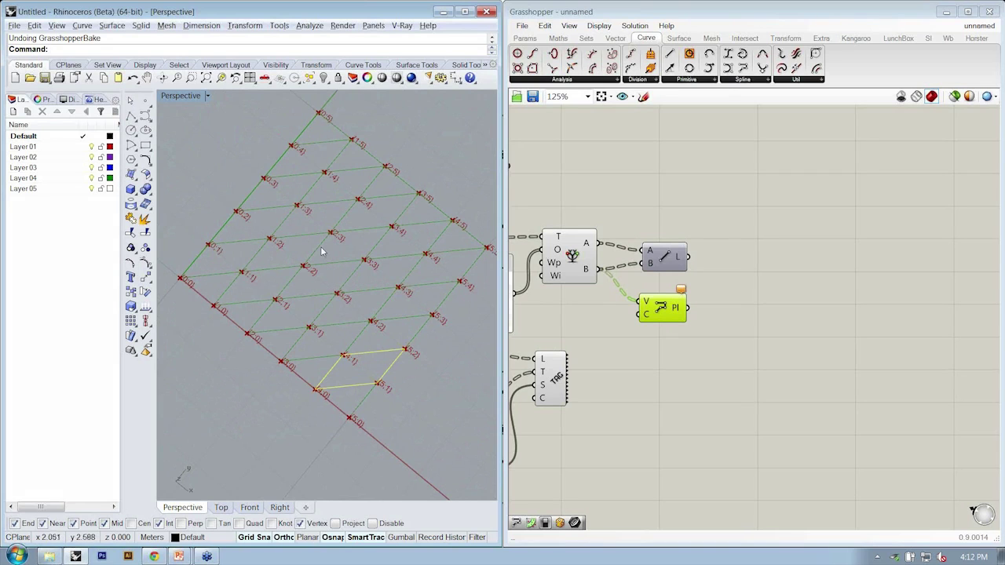
{"action": "right_click_drag", "start_coordinate": [321, 251], "coordinate": [265, 357]}
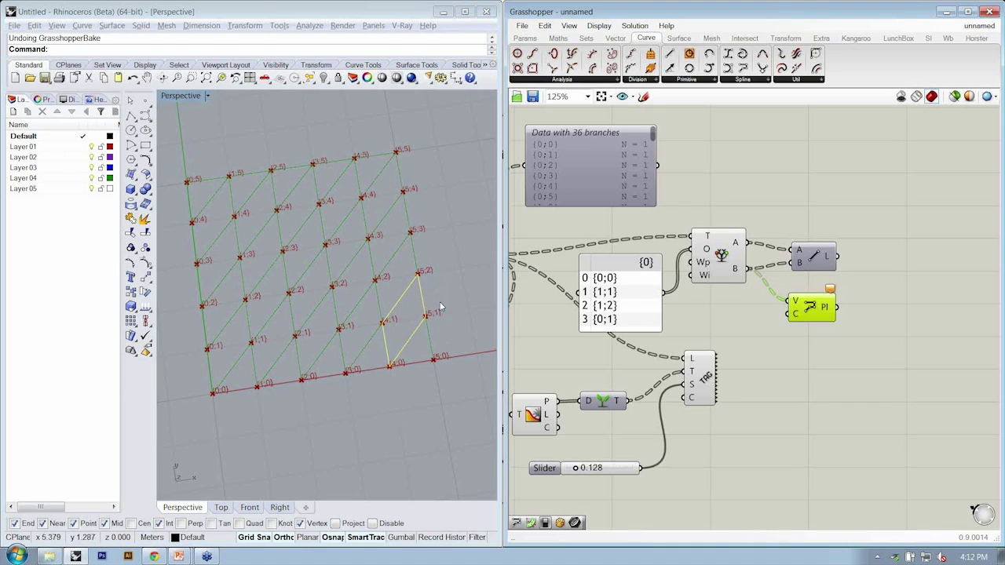
{"action": "left_click_drag", "start_coordinate": [432, 291], "coordinate": [400, 213]}
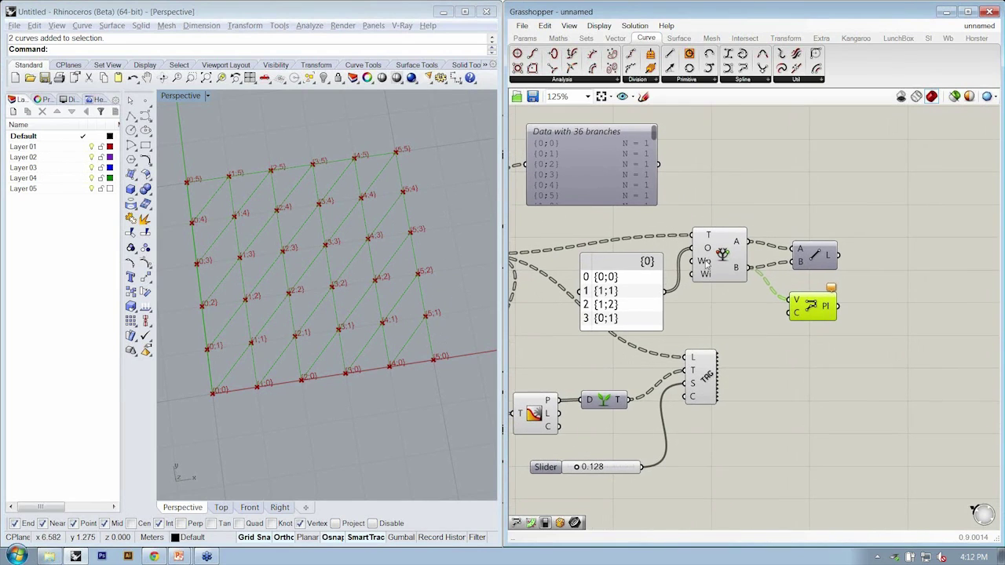
Move the offsets panel and the point, Graft and tag components apart, then reframe both views
{"action": "left_click_drag", "start_coordinate": [642, 299], "coordinate": [636, 296]}
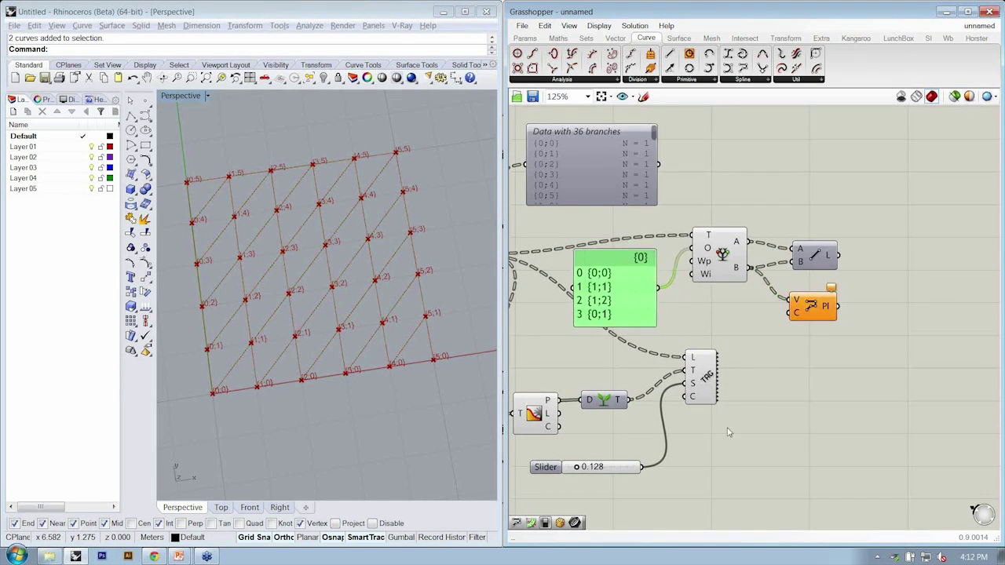
{"action": "left_click_drag", "start_coordinate": [729, 434], "coordinate": [553, 350]}
{"action": "left_click_drag", "start_coordinate": [706, 375], "coordinate": [687, 415]}
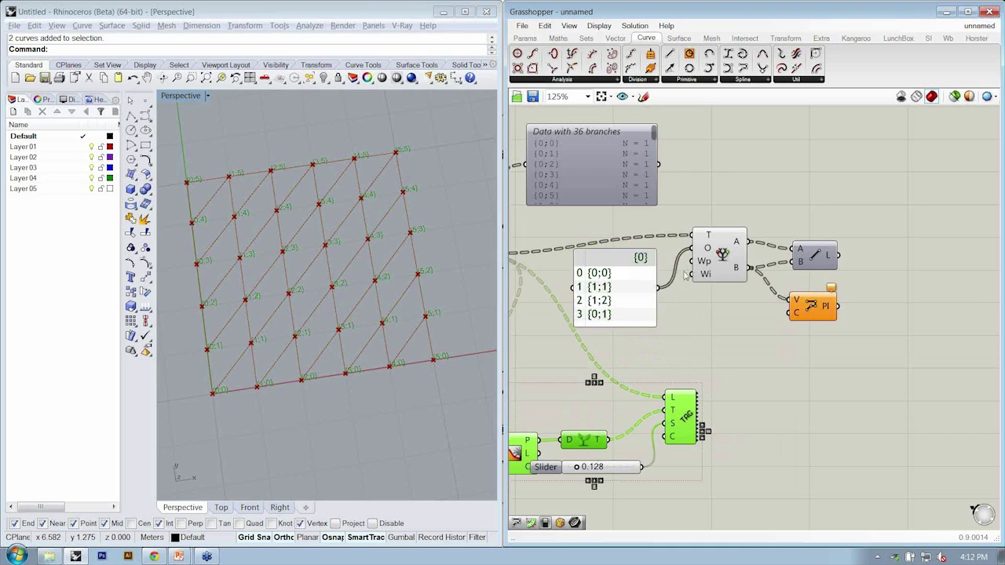
{"action": "left_click_drag", "start_coordinate": [621, 291], "coordinate": [632, 282]}
{"action": "right_click_drag", "start_coordinate": [427, 322], "coordinate": [363, 229]}
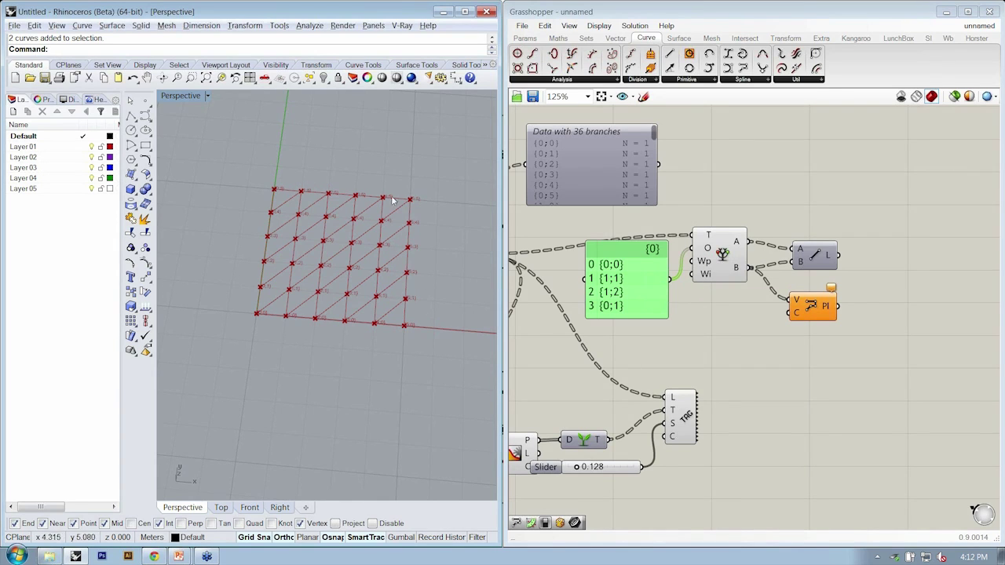
{"action": "right_click_drag", "start_coordinate": [375, 183], "coordinate": [308, 197]}
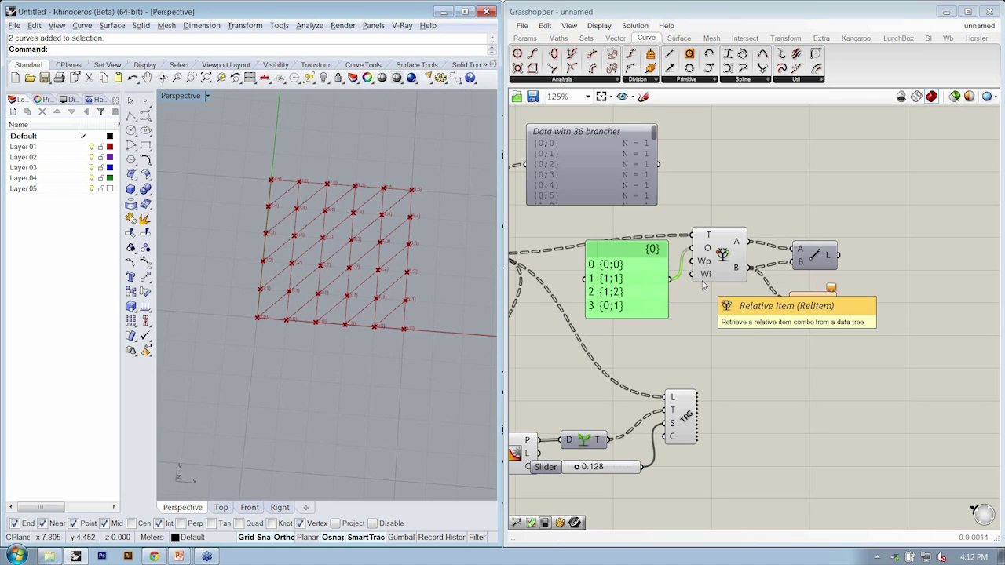
{"action": "right_click_drag", "start_coordinate": [704, 284], "coordinate": [714, 294]}
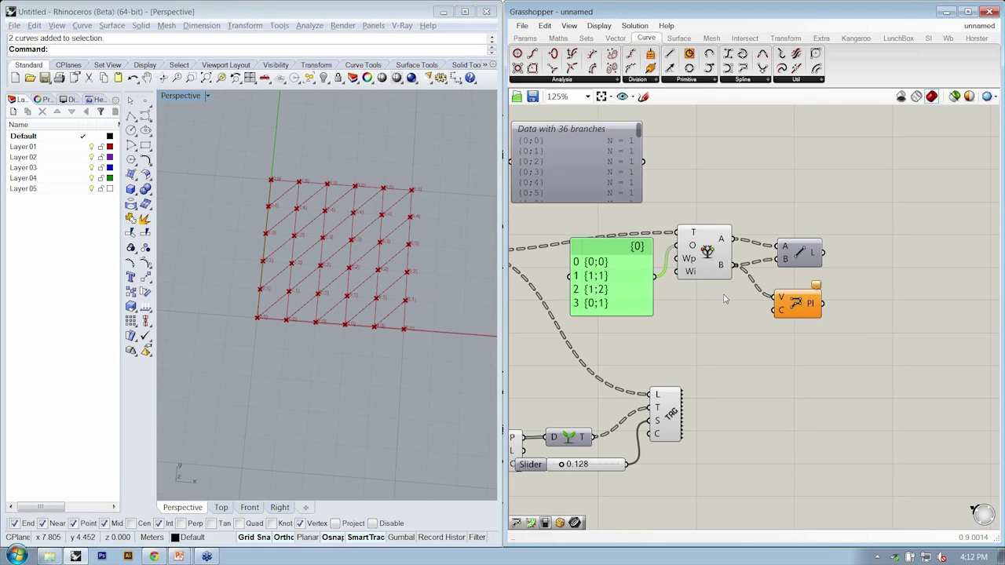
{"action": "right_click_drag", "start_coordinate": [725, 298], "coordinate": [743, 274]}
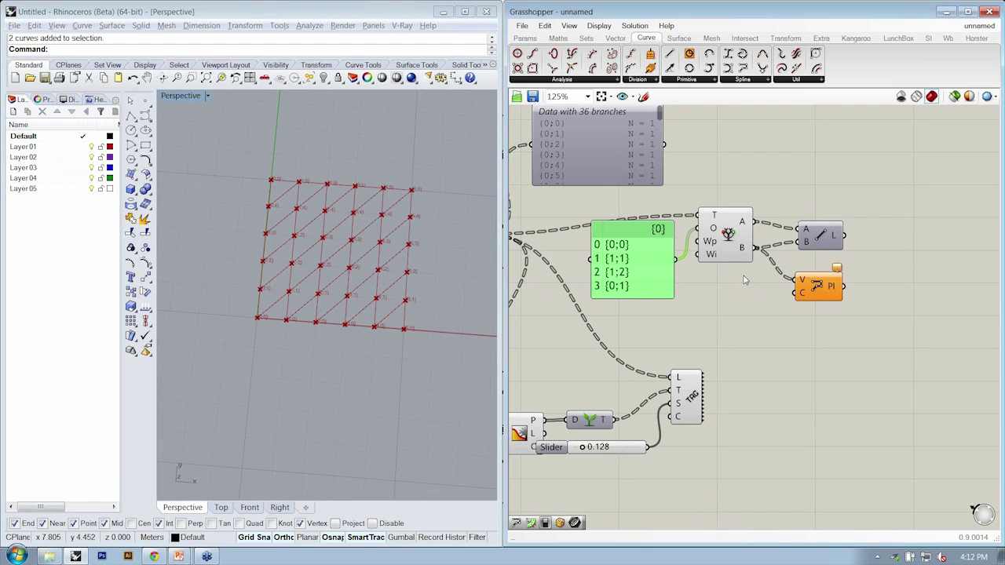
{"action": "right_click_drag", "start_coordinate": [691, 307], "coordinate": [772, 279]}
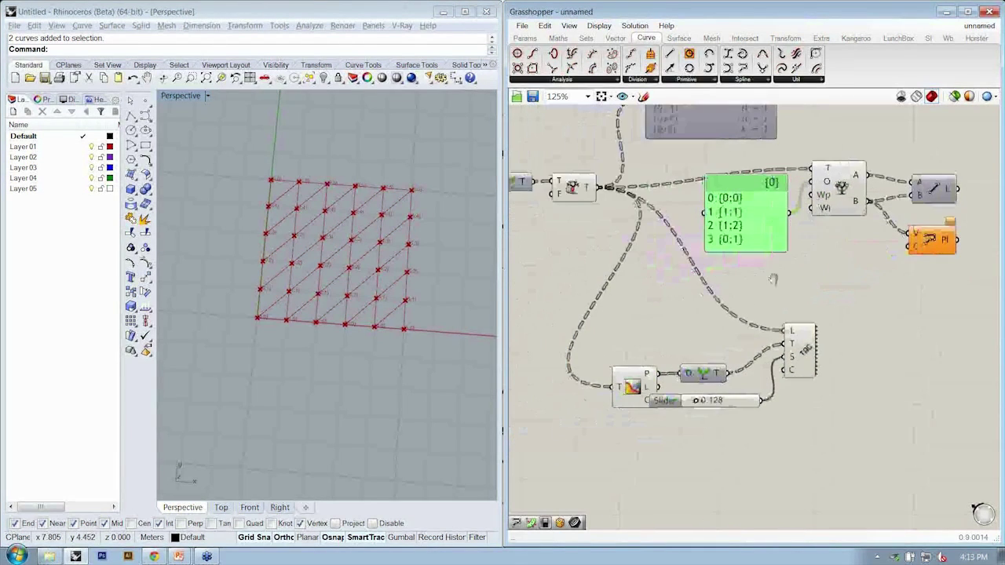
{"action": "scroll", "coordinate": [817, 322], "scroll_direction": "down", "scroll_amount": 2}
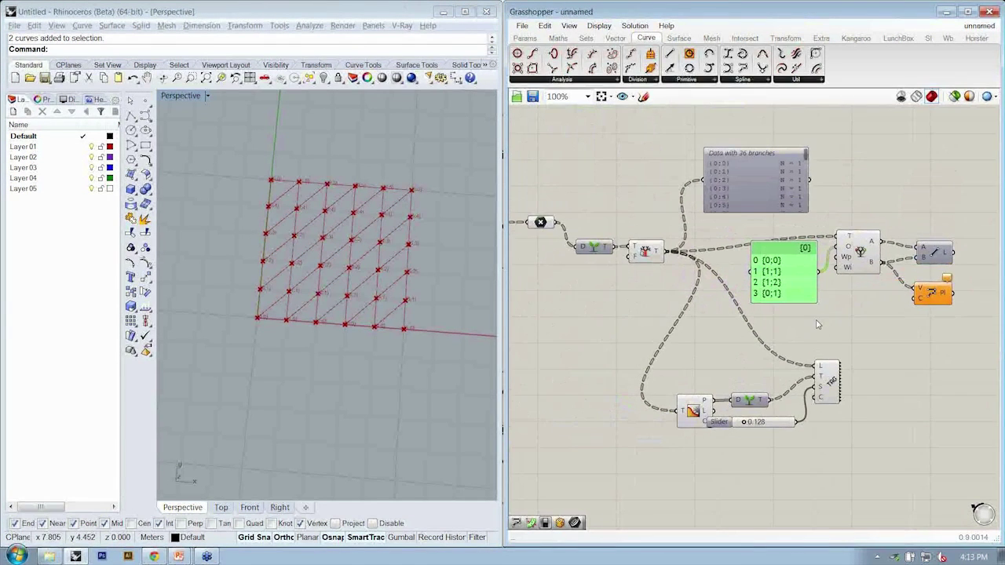
Start saving the definition under the new name '1-9_relativeITems'
{"action": "key", "text": "ctrl+s"}
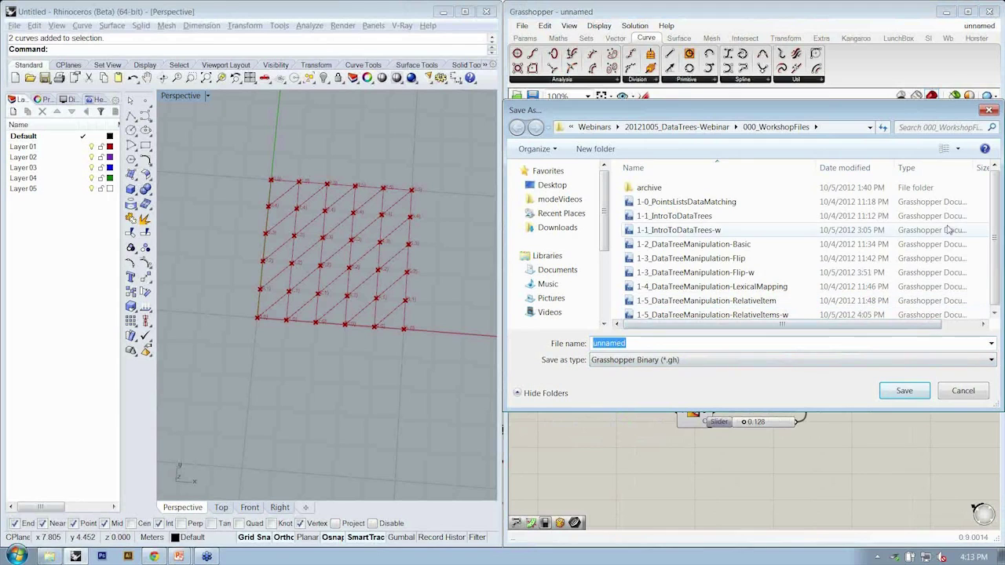
{"action": "scroll", "coordinate": [949, 235], "scroll_direction": "down", "scroll_amount": 1}
{"action": "type", "text": "1"}
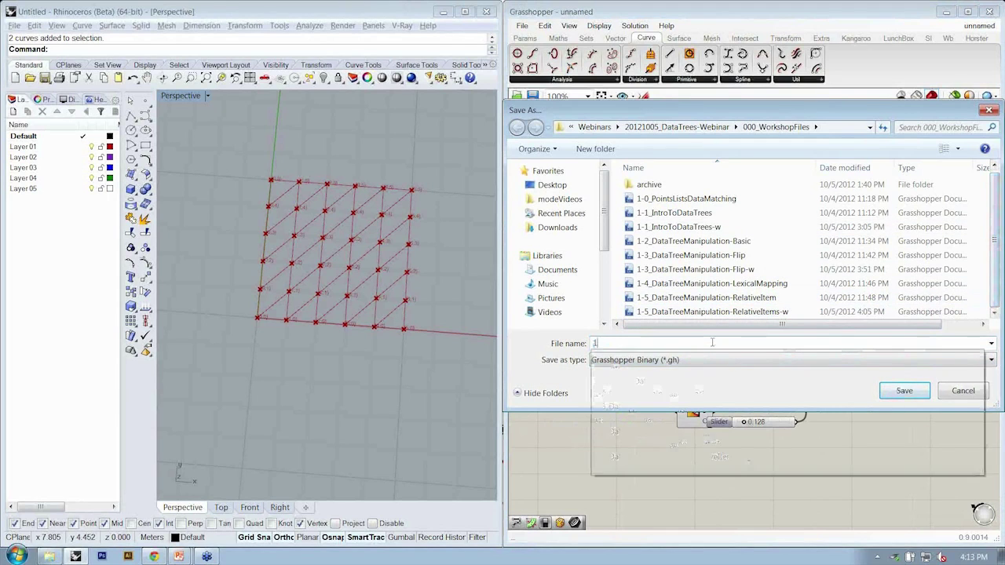
{"action": "type", "text": "-9_relat"}
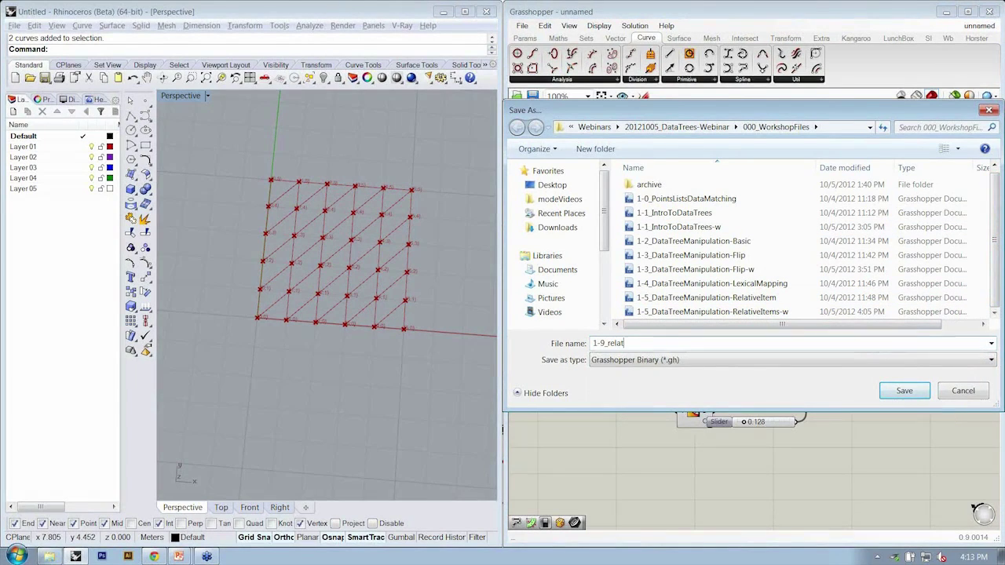
{"action": "type", "text": "iveITems"}
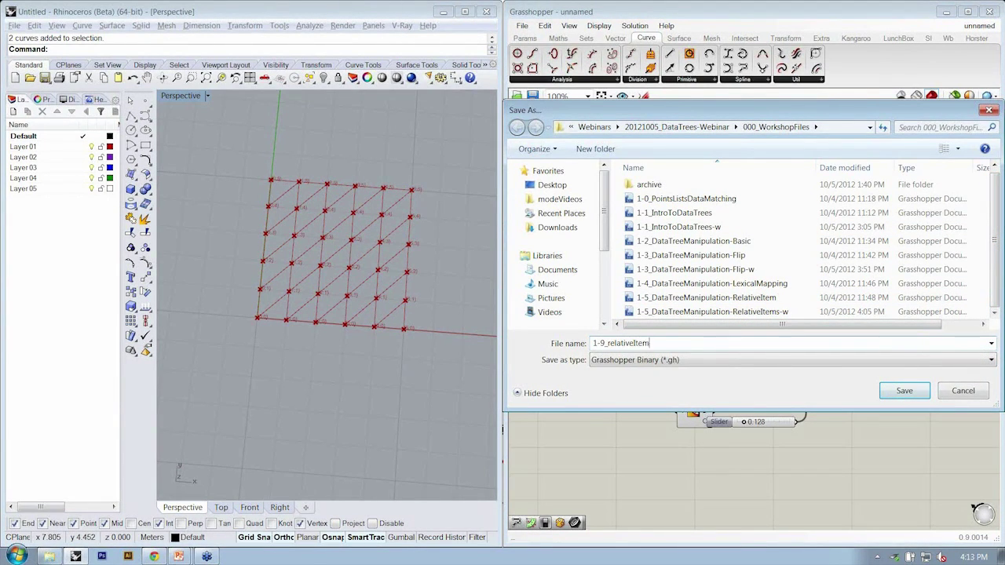